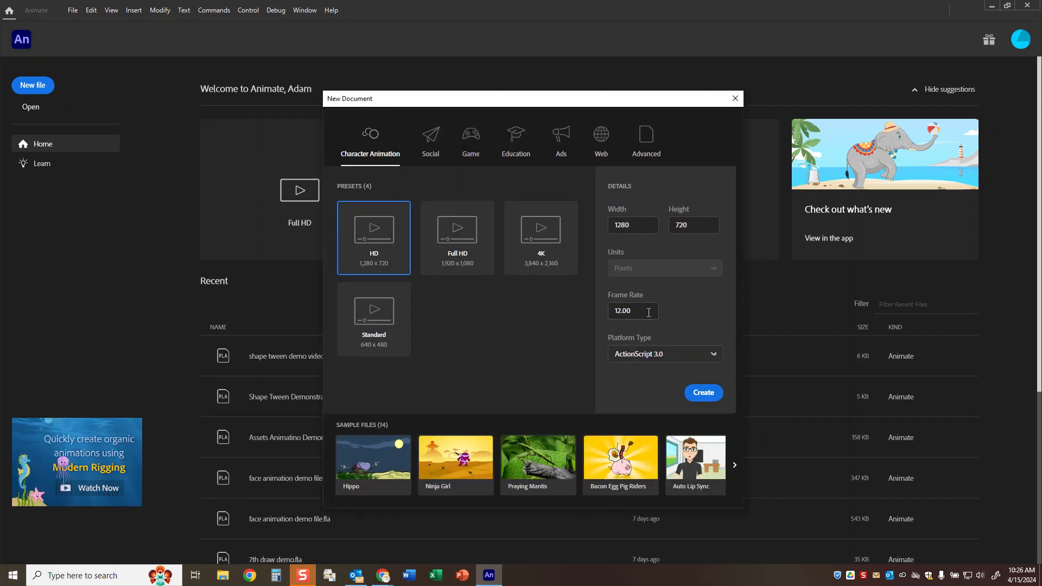
# Create a 1280 × 720 HD ActionScript 3.0 document at 12 fps and switch to the Essentials workspace.
pyautogui.click(704, 394)
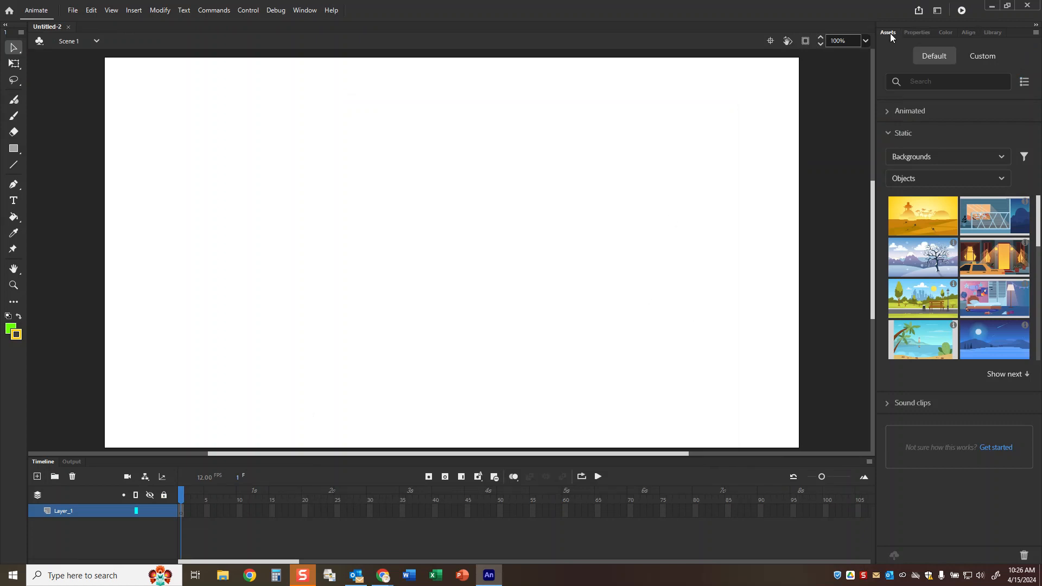
pyautogui.click(939, 11)
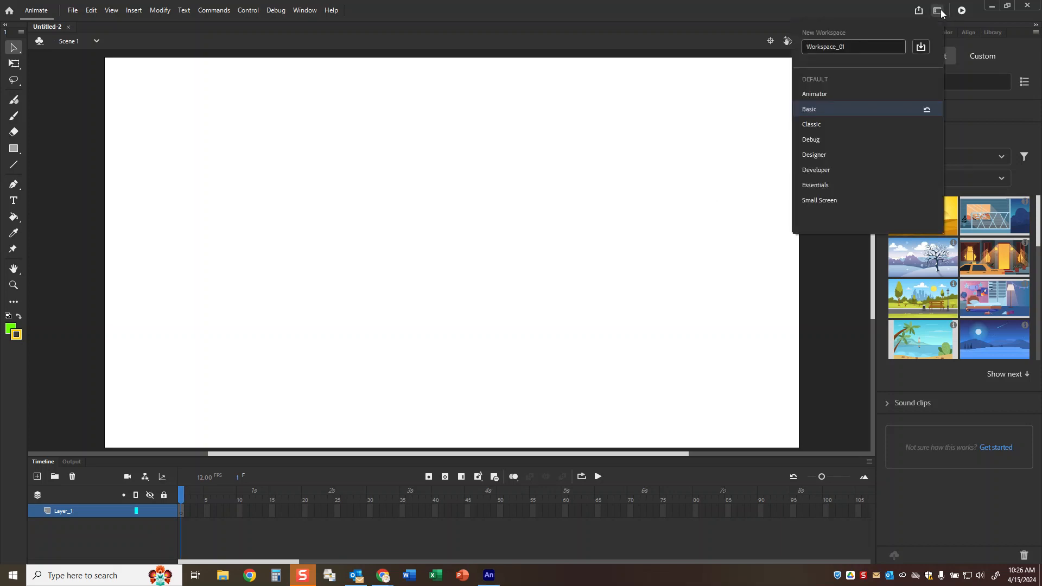
pyautogui.click(824, 184)
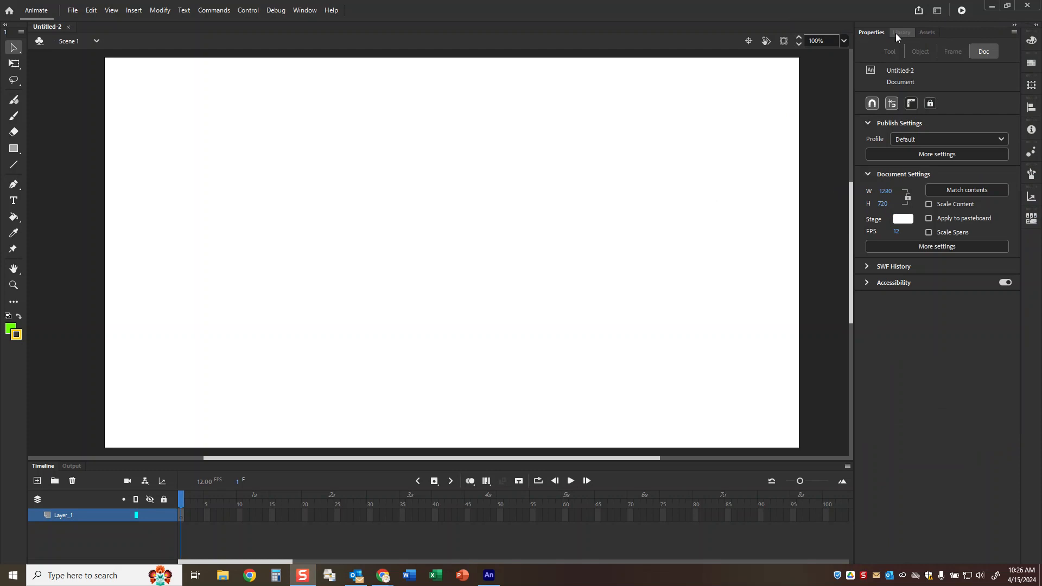
# Bring up the Assets panel showing the default asset collection.
pyautogui.click(927, 33)
pyautogui.click(311, 8)
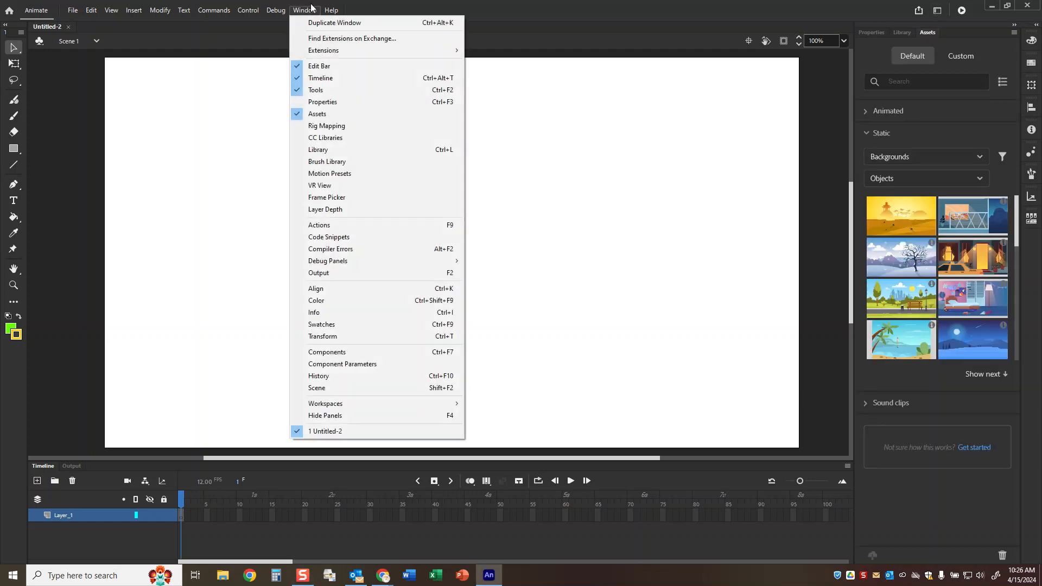
pyautogui.click(317, 113)
pyautogui.click(304, 10)
pyautogui.click(317, 113)
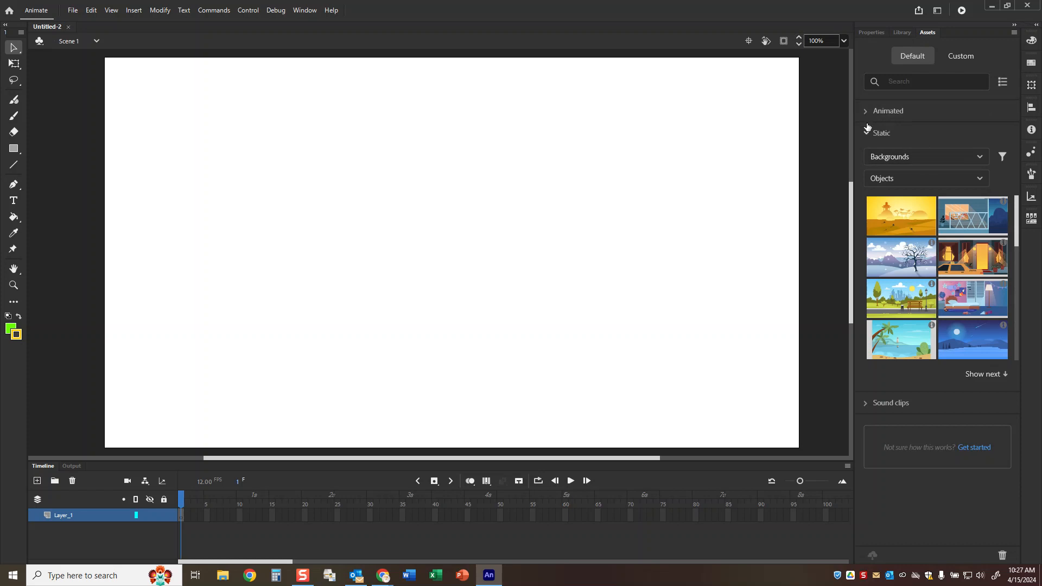
# Examine the Animated, Static and Sound clips categories of the default assets.
pyautogui.click(867, 131)
pyautogui.click(866, 111)
pyautogui.click(866, 112)
pyautogui.click(866, 134)
pyautogui.click(866, 133)
pyautogui.click(866, 155)
pyautogui.click(866, 156)
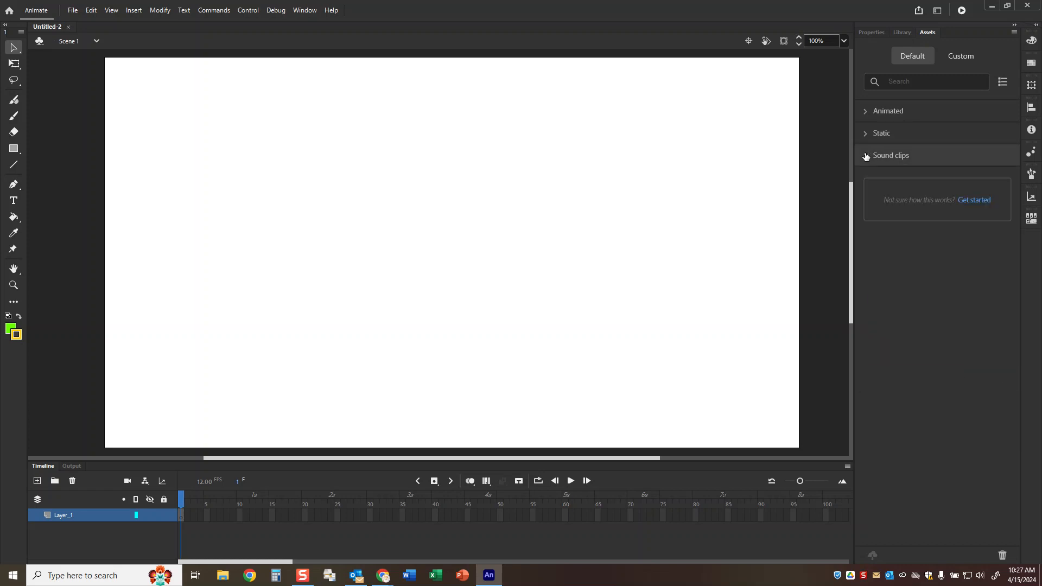
pyautogui.click(866, 111)
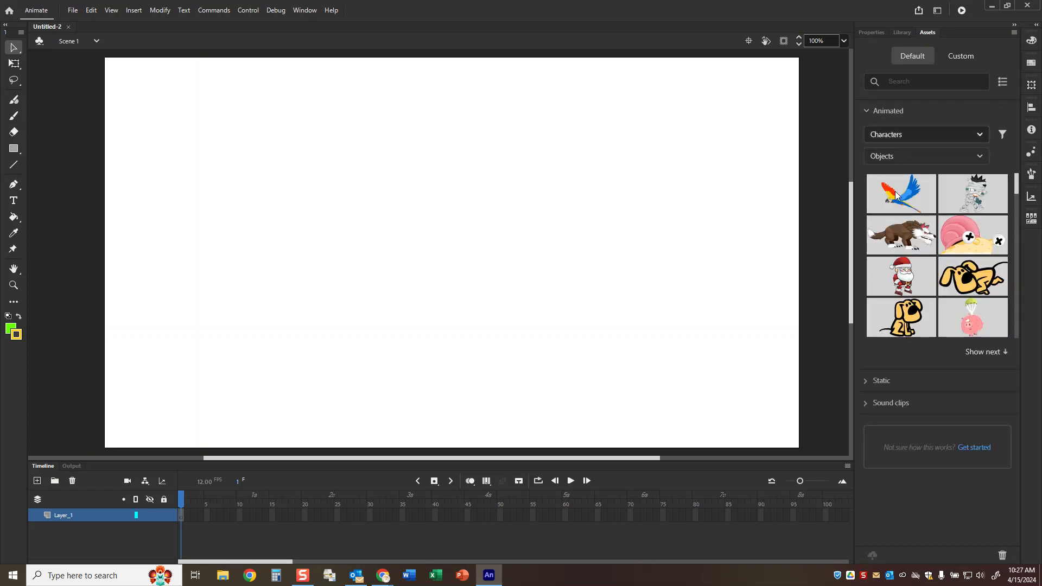
pyautogui.click(890, 381)
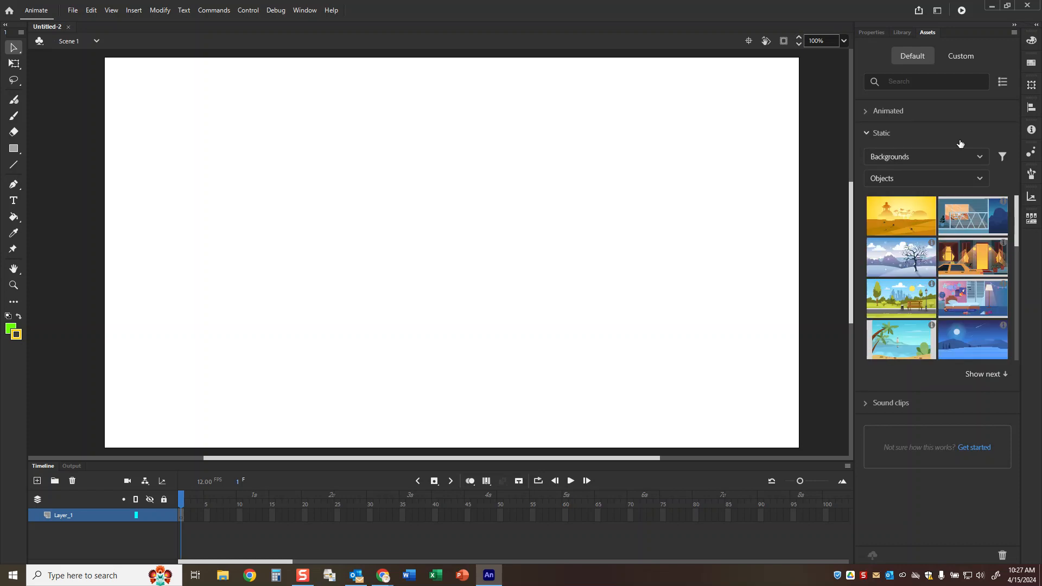
pyautogui.click(888, 111)
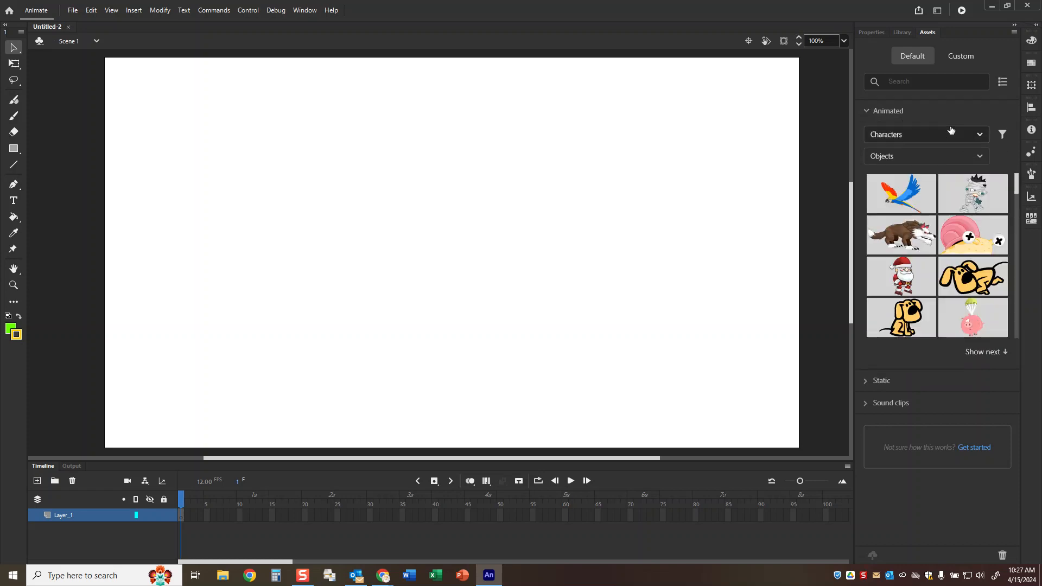
pyautogui.click(865, 111)
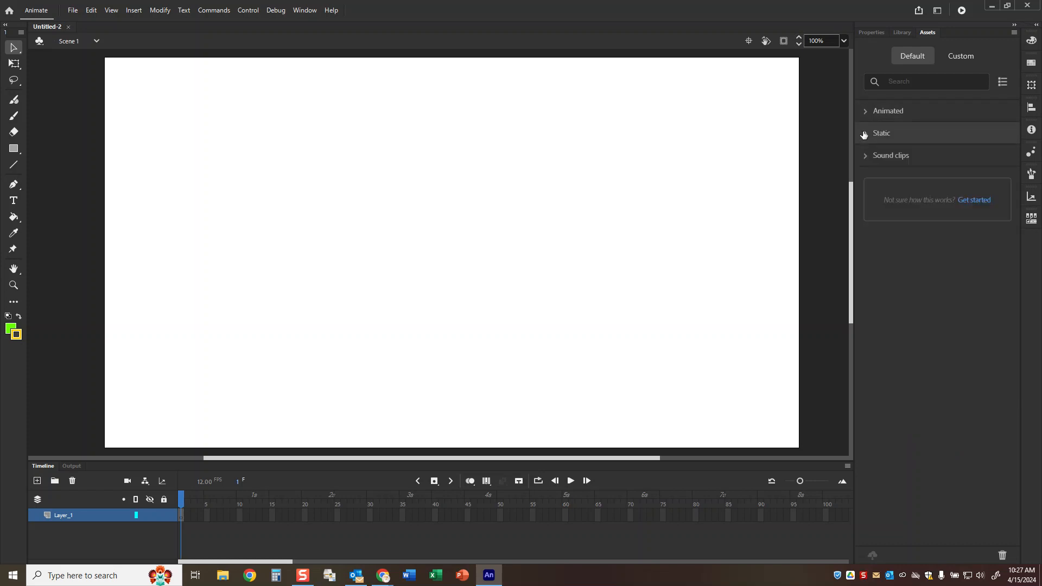
# Place the static tree_winter background on the stage and align it so it covers the whole stage.
pyautogui.click(865, 133)
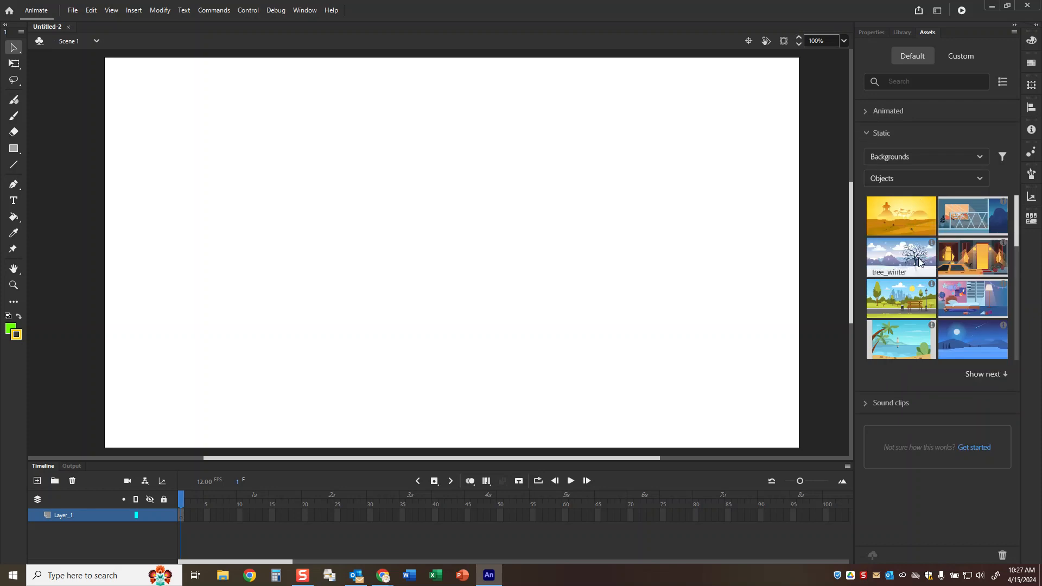
pyautogui.click(894, 265)
pyautogui.moveTo(894, 266); pyautogui.dragTo(430, 220)
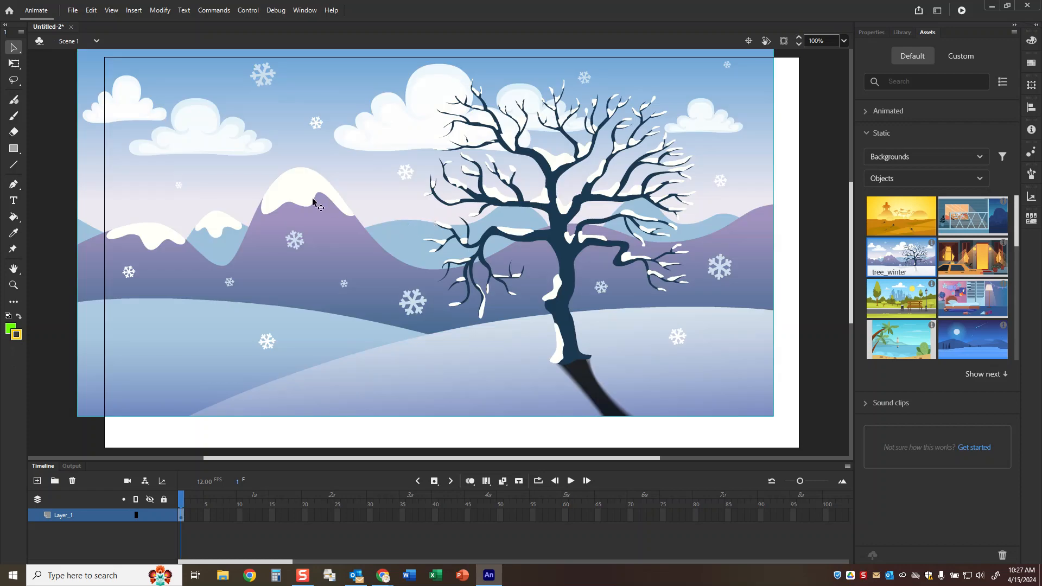
pyautogui.press('q')
pyautogui.moveTo(241, 184); pyautogui.dragTo(266, 216)
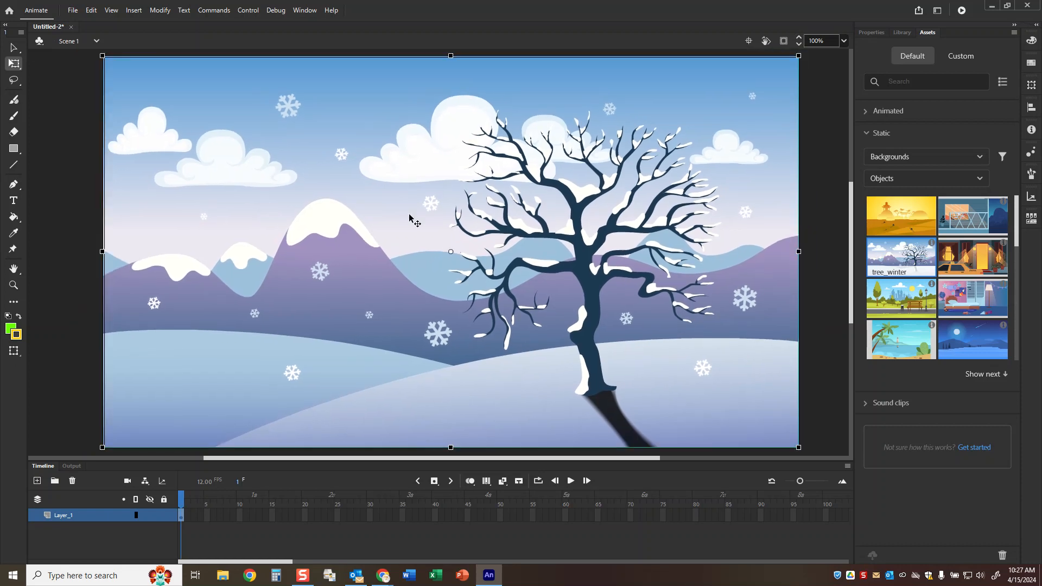
# Rename the layer holding the winter background as BG.
pyautogui.scroll(3, 526, 244)
pyautogui.scroll(-3, 526, 239)
pyautogui.hotkey('ctrl', '-')
pyautogui.click(684, 208)
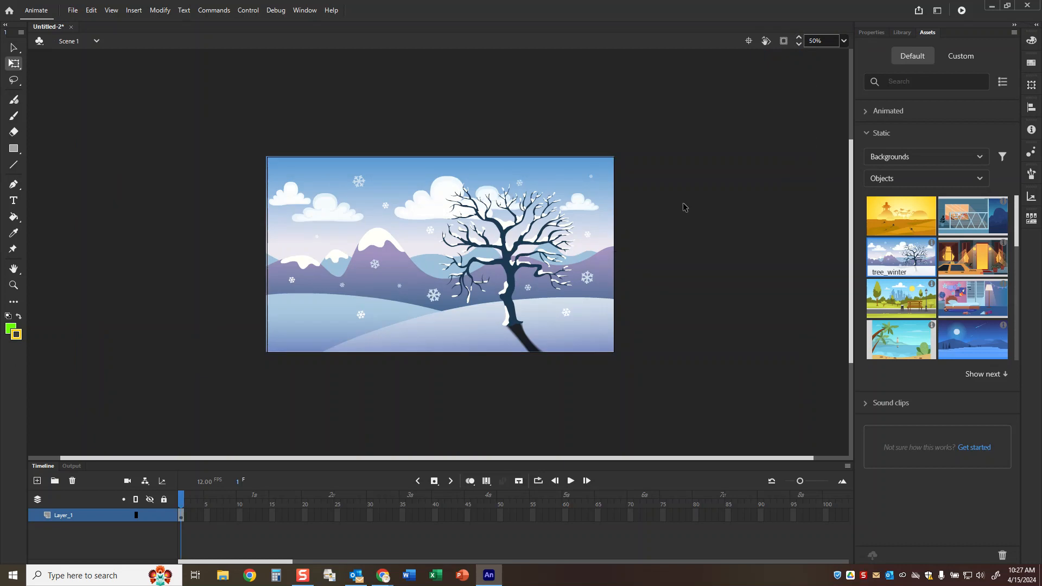
pyautogui.doubleClick(63, 515)
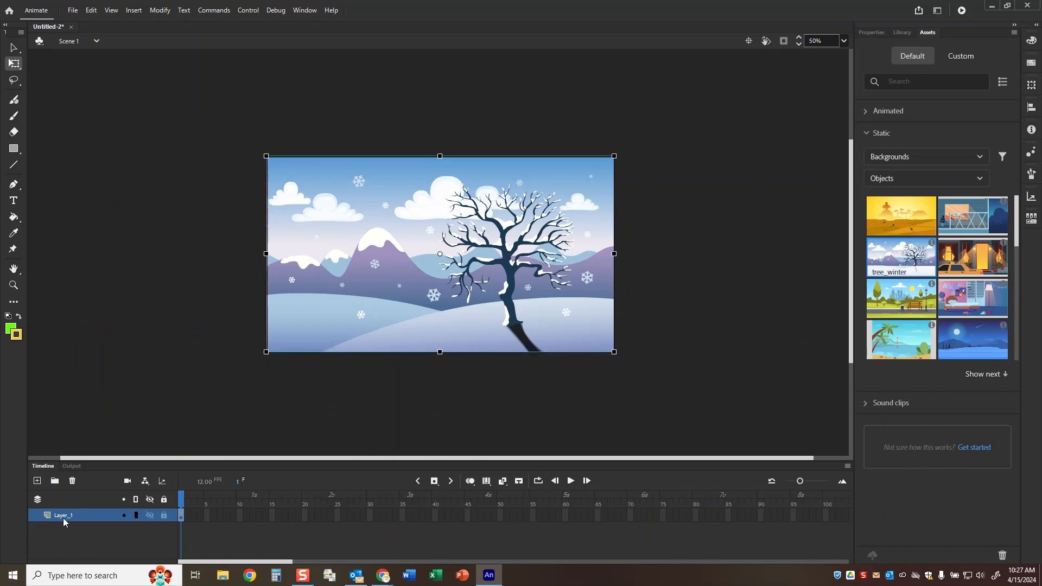
pyautogui.write('BG')
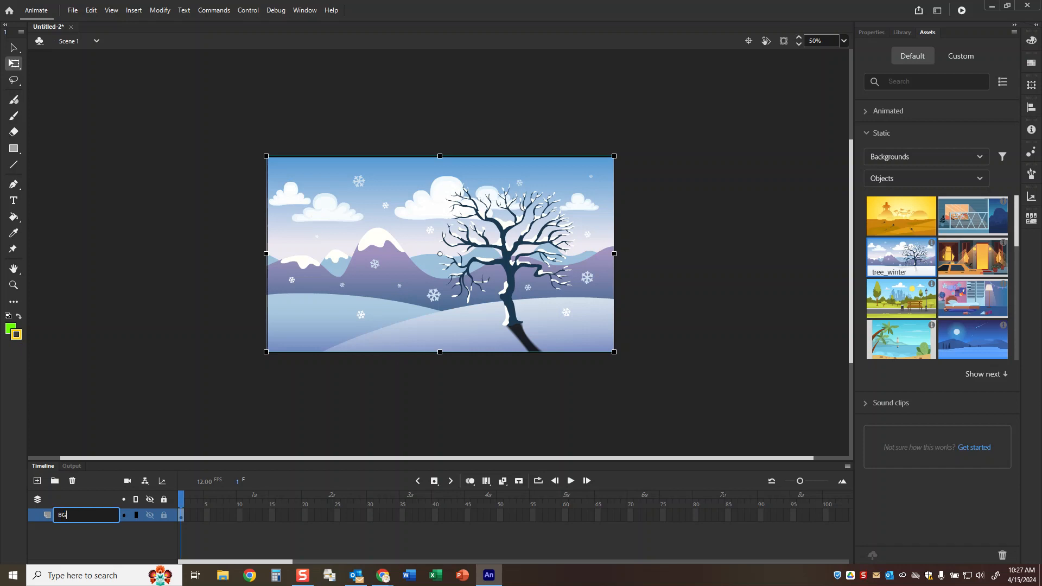
pyautogui.click(86, 546)
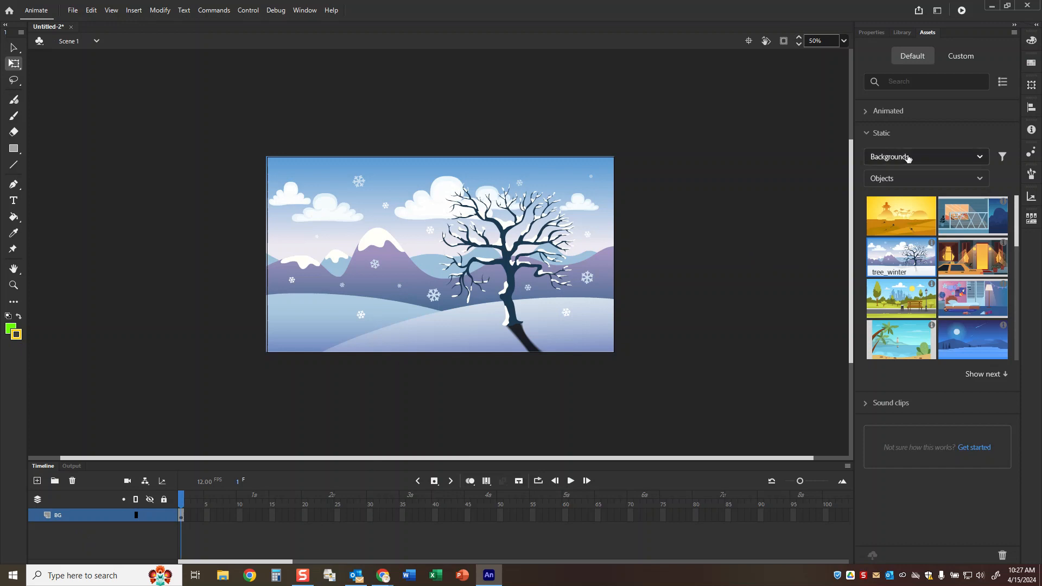
# Add the animated Cat Walking character to the scene and position it on the snowy ground at the lower left of the stage.
pyautogui.click(870, 115)
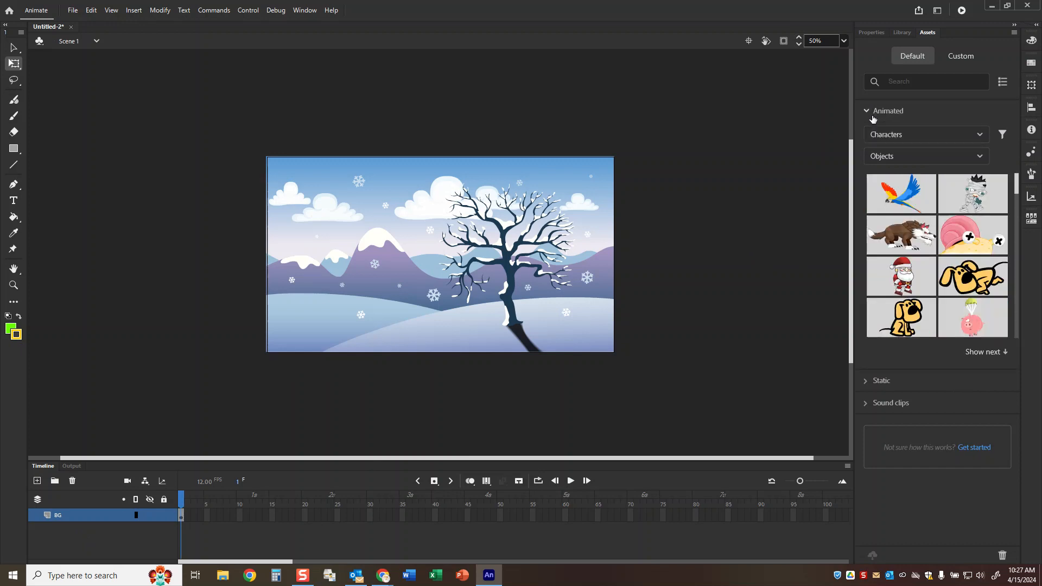
pyautogui.click(924, 137)
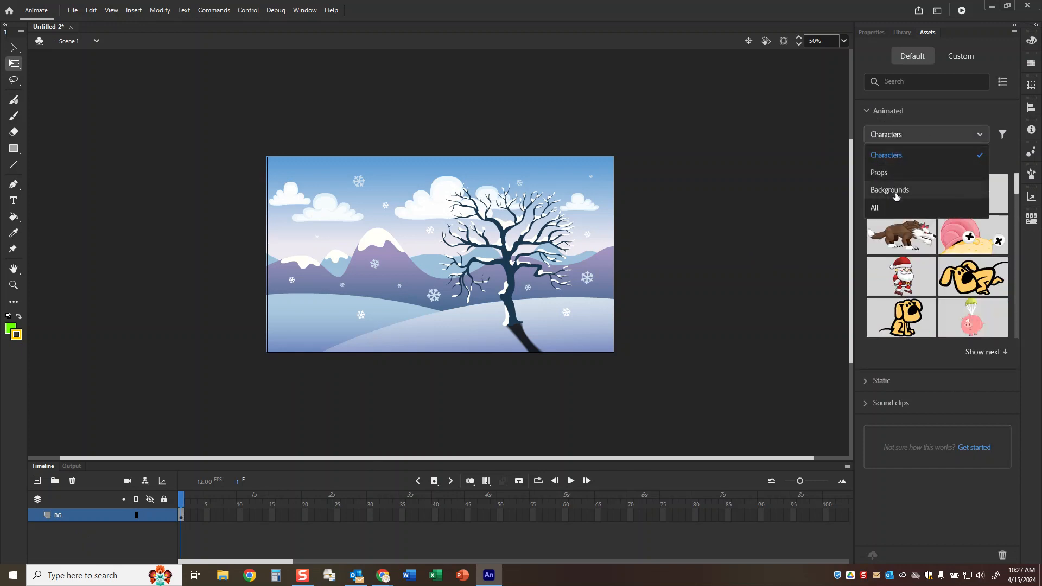
pyautogui.click(890, 155)
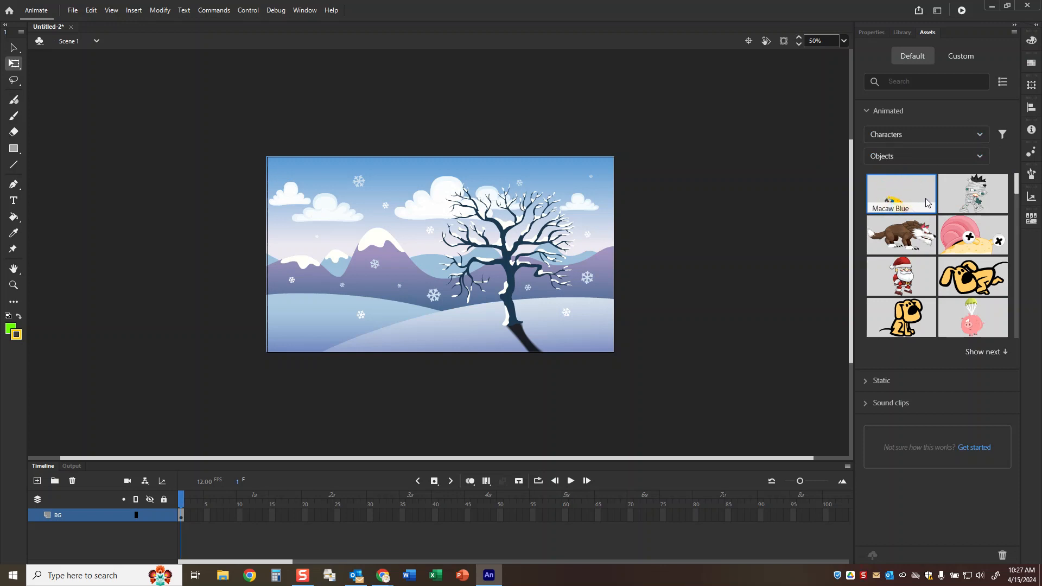
pyautogui.moveTo(1017, 189); pyautogui.dragTo(1015, 220)
pyautogui.click(922, 223)
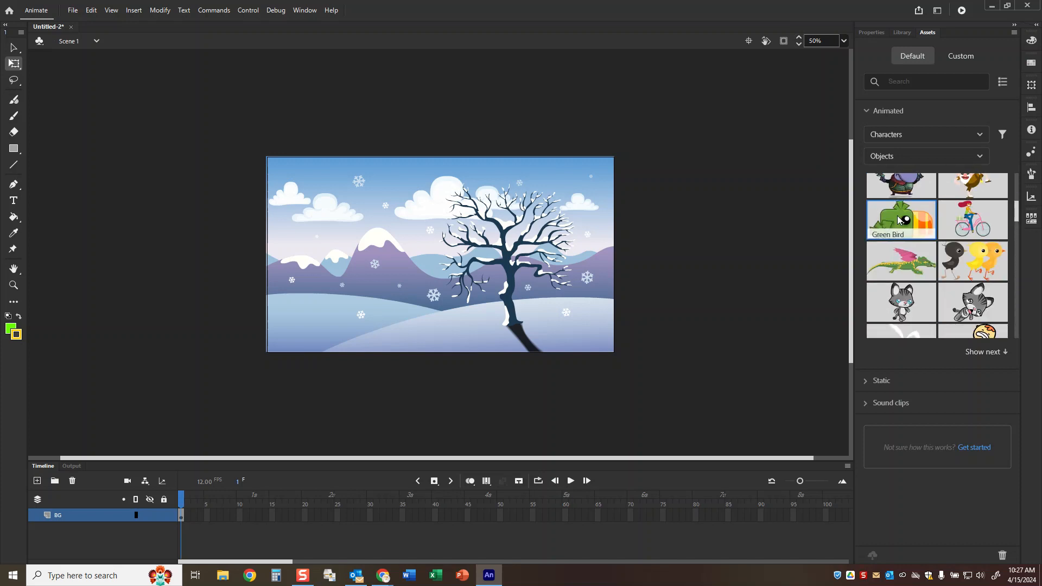
pyautogui.click(920, 271)
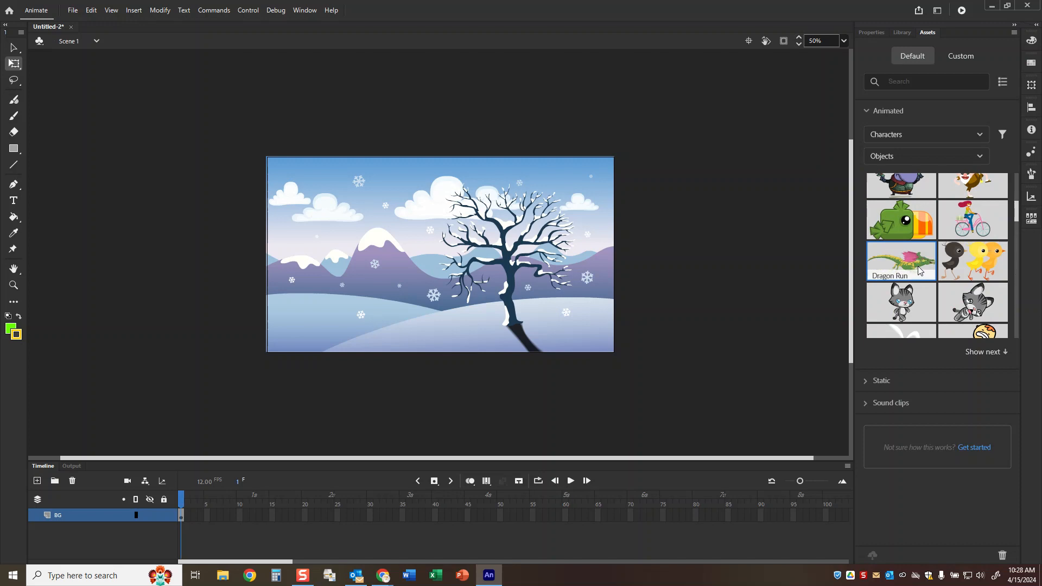
pyautogui.click(913, 309)
pyautogui.moveTo(914, 309); pyautogui.dragTo(406, 234)
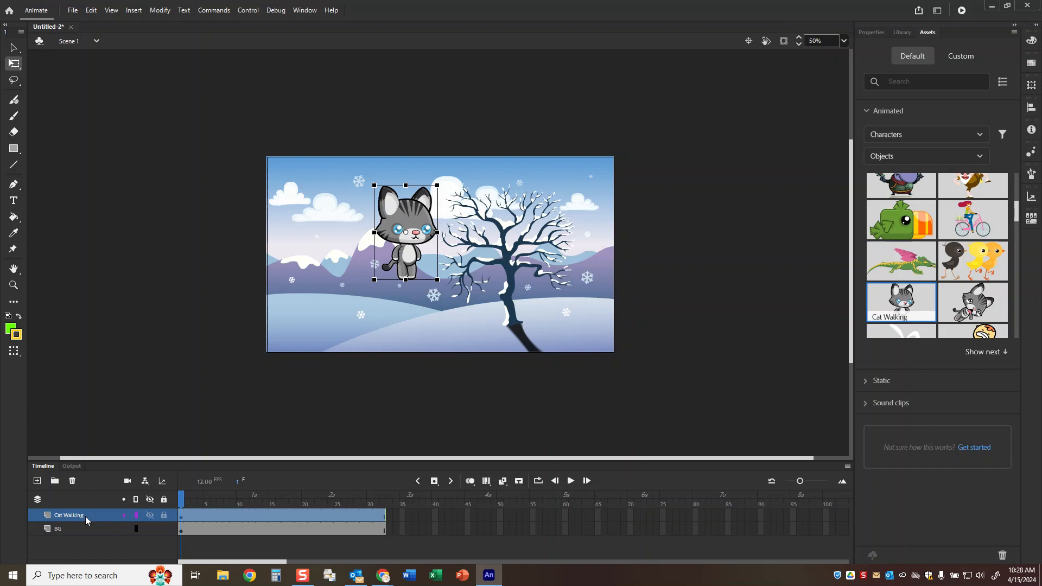
pyautogui.moveTo(411, 217); pyautogui.dragTo(339, 265)
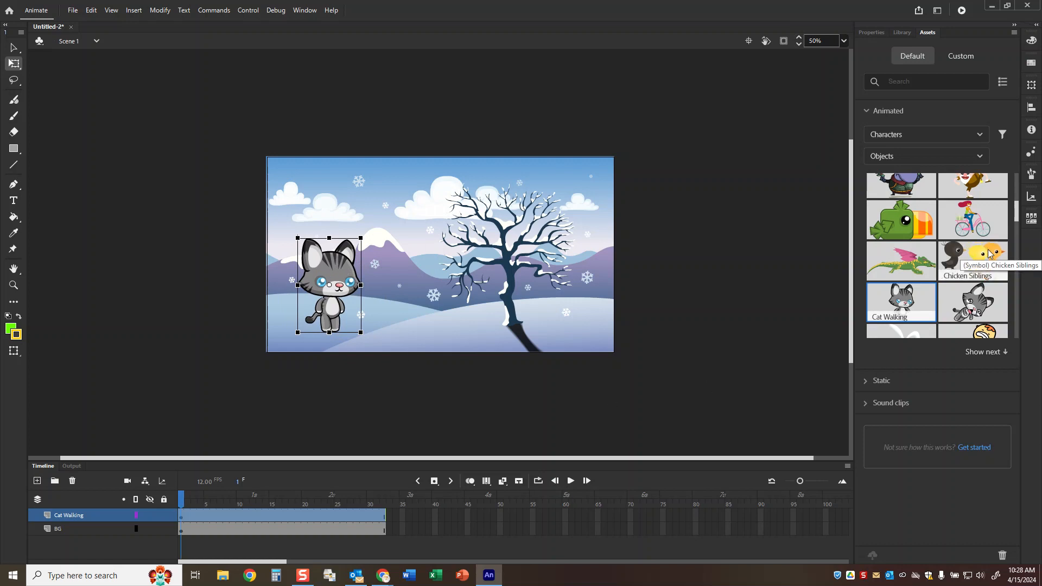
# Add the animated Snow Board jump character to the stage, in the sky above the cat.
pyautogui.scroll(-3, 989, 253)
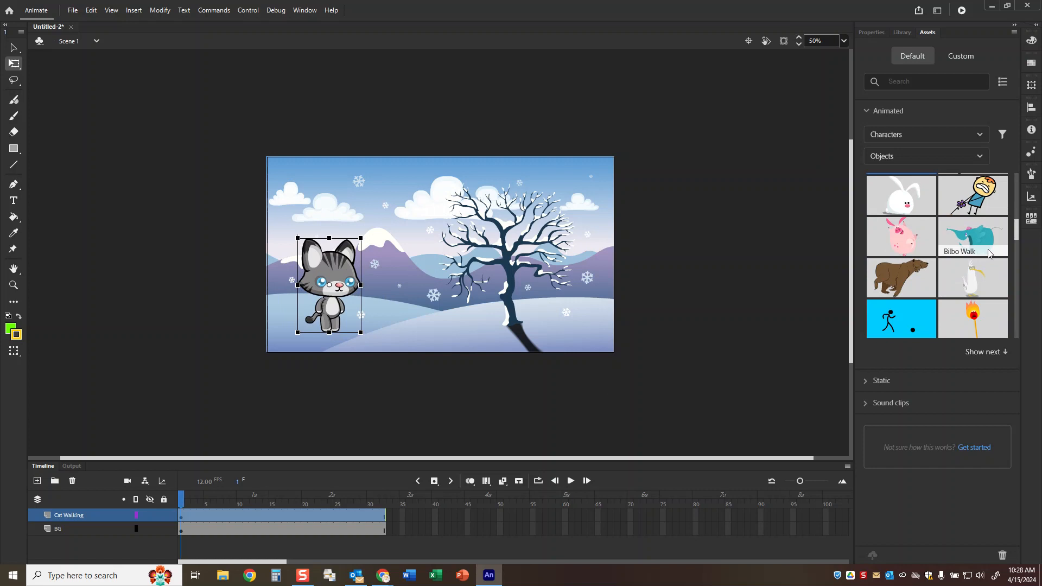
pyautogui.scroll(-1, 988, 254)
pyautogui.scroll(-1, 989, 254)
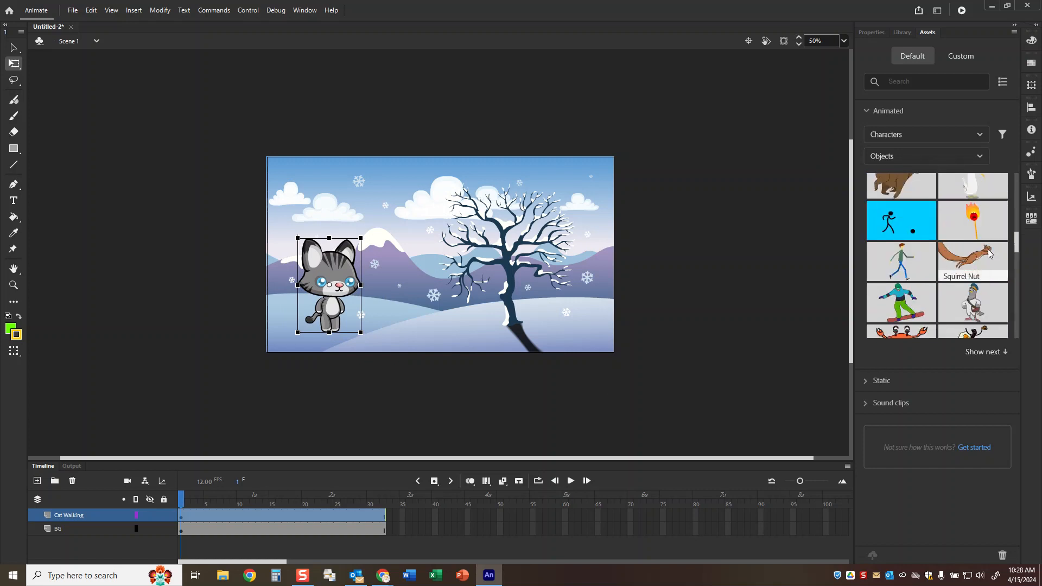
pyautogui.scroll(-1, 989, 253)
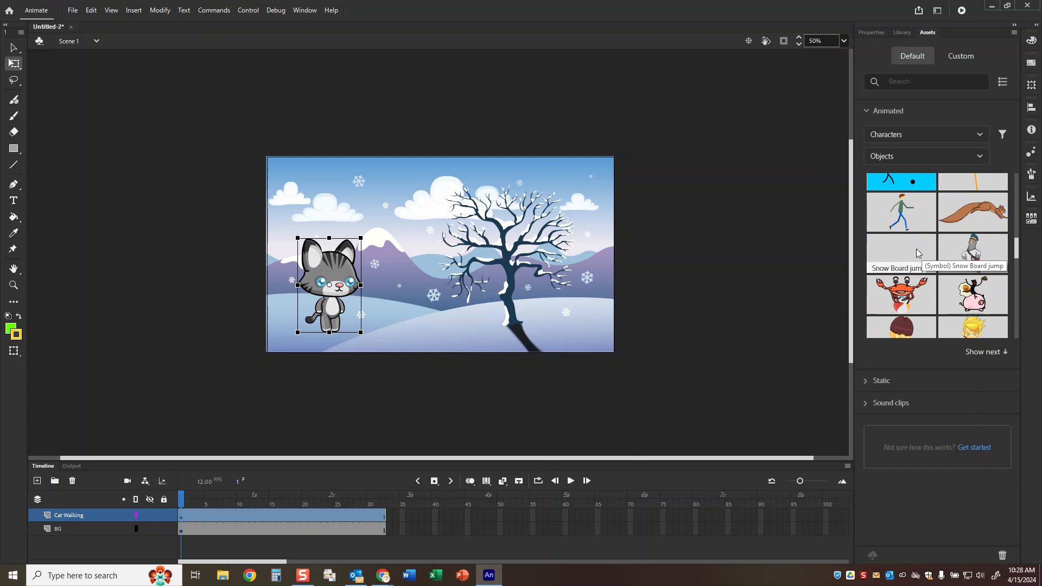
pyautogui.moveTo(916, 253); pyautogui.dragTo(349, 208)
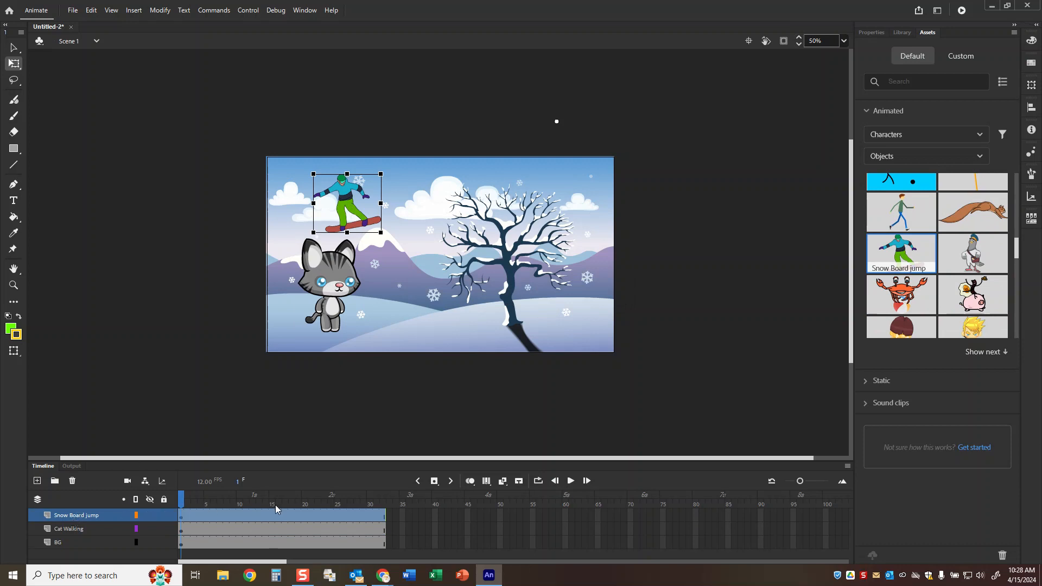
# Save the document in Downloads as an Animate Document named "Asset Animation test".
pyautogui.hotkey('ctrl', 's')
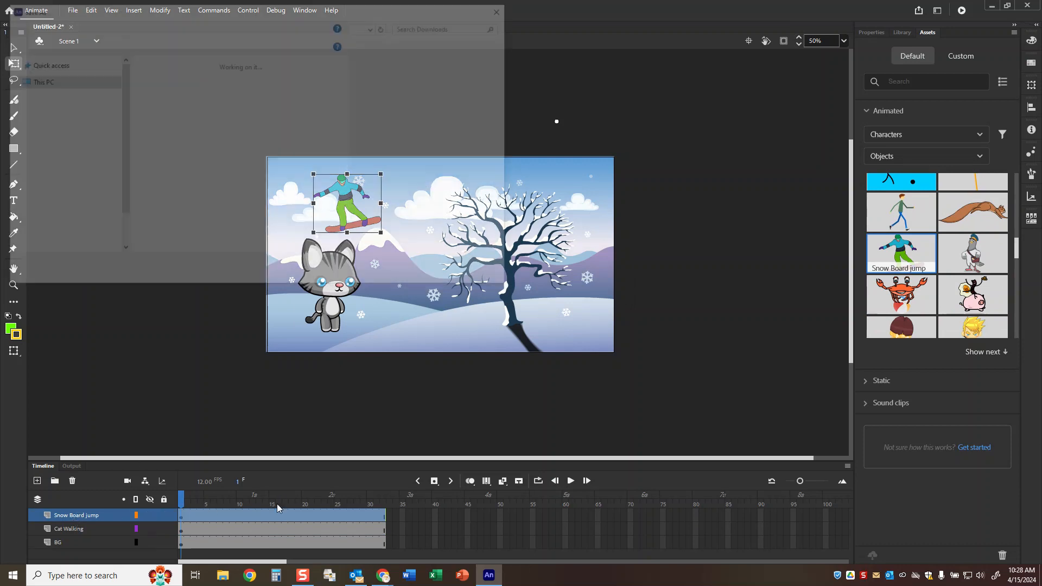
pyautogui.write('Ass')
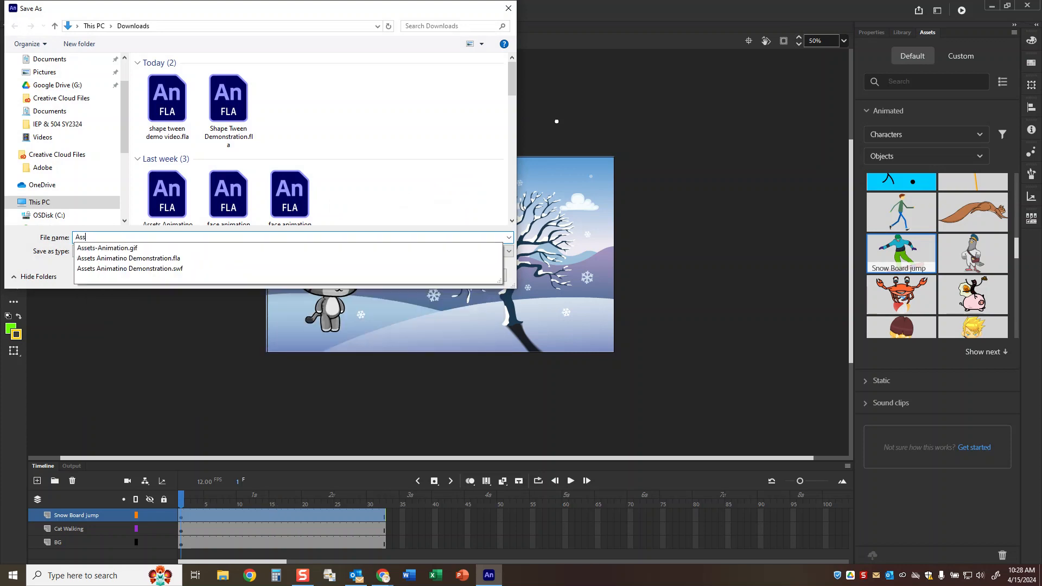
pyautogui.write('et Animation test')
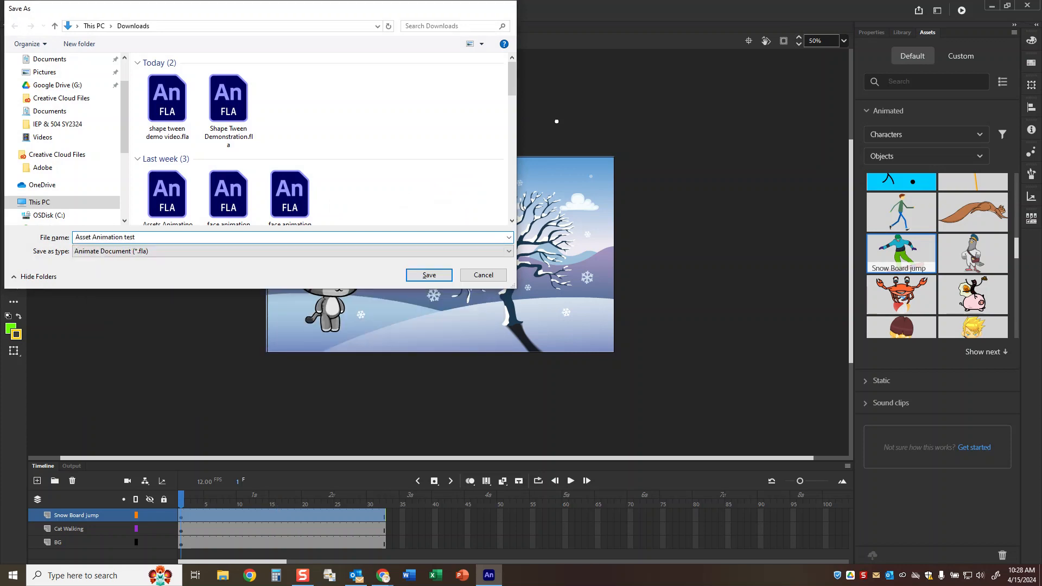
pyautogui.press('Return')
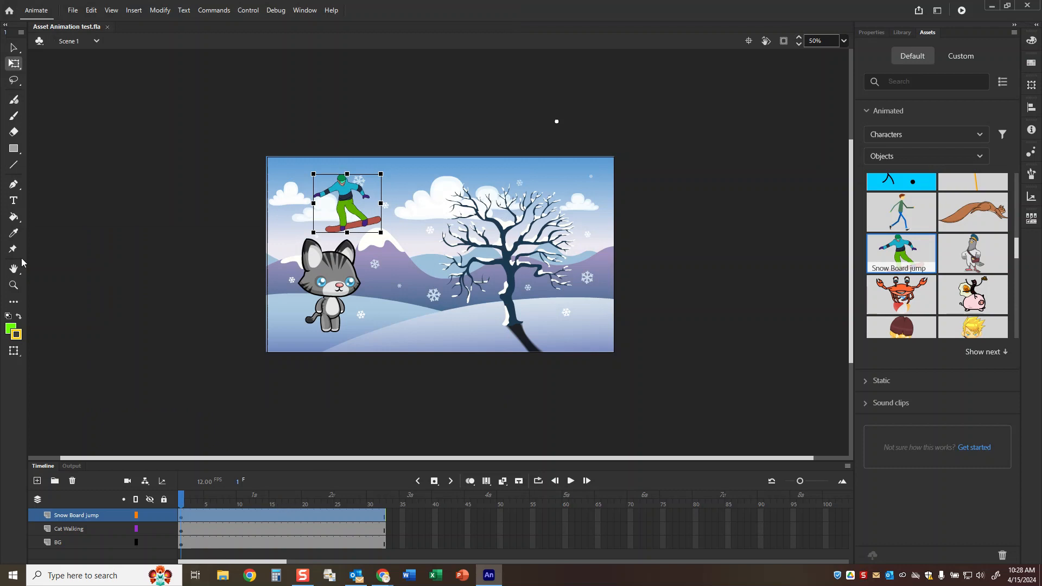
# Test the movie to preview the cat and snowboarder animations, and close the preview.
pyautogui.click(248, 10)
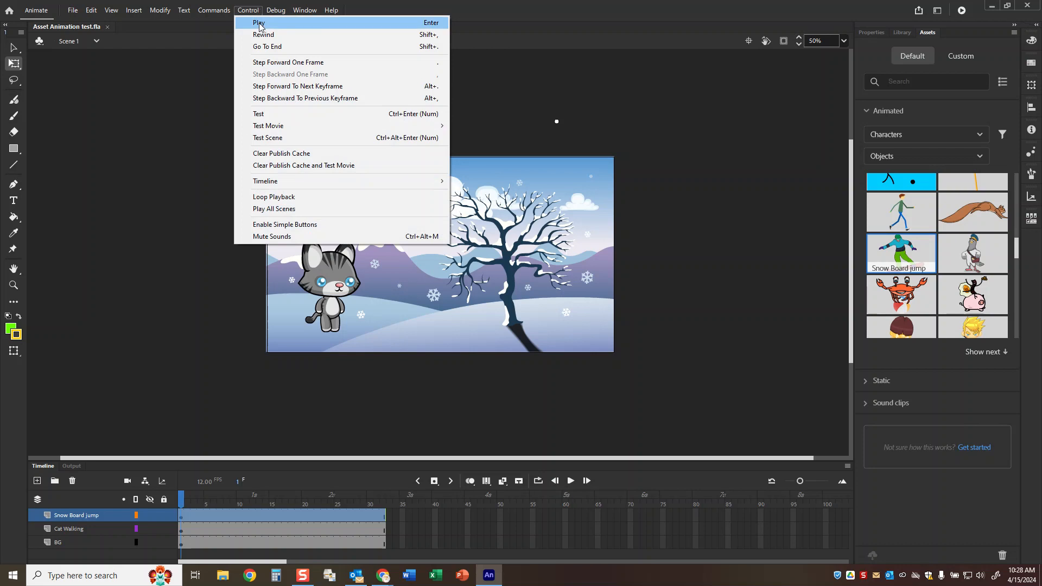
pyautogui.click(255, 116)
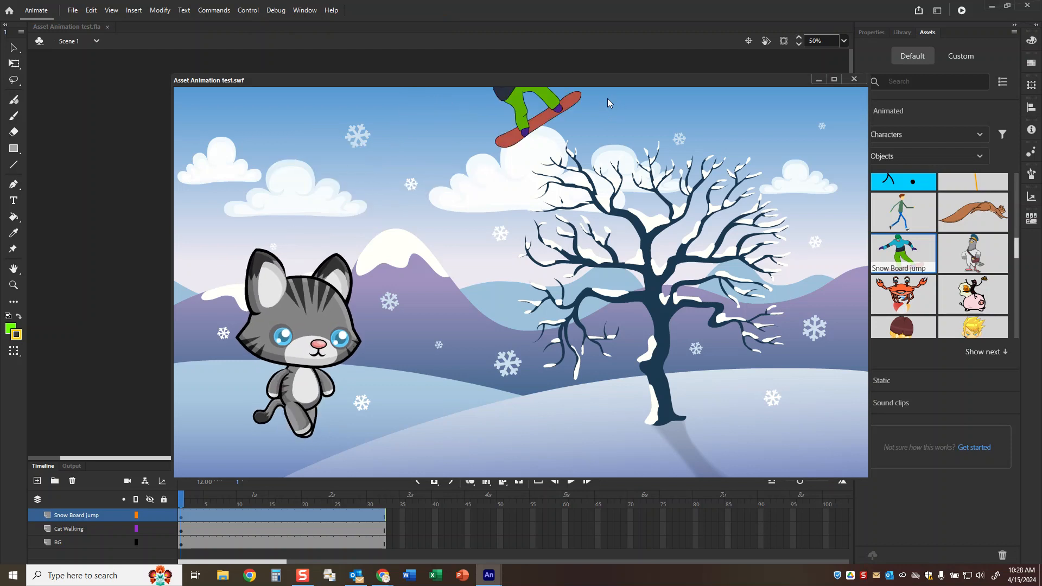
pyautogui.click(854, 79)
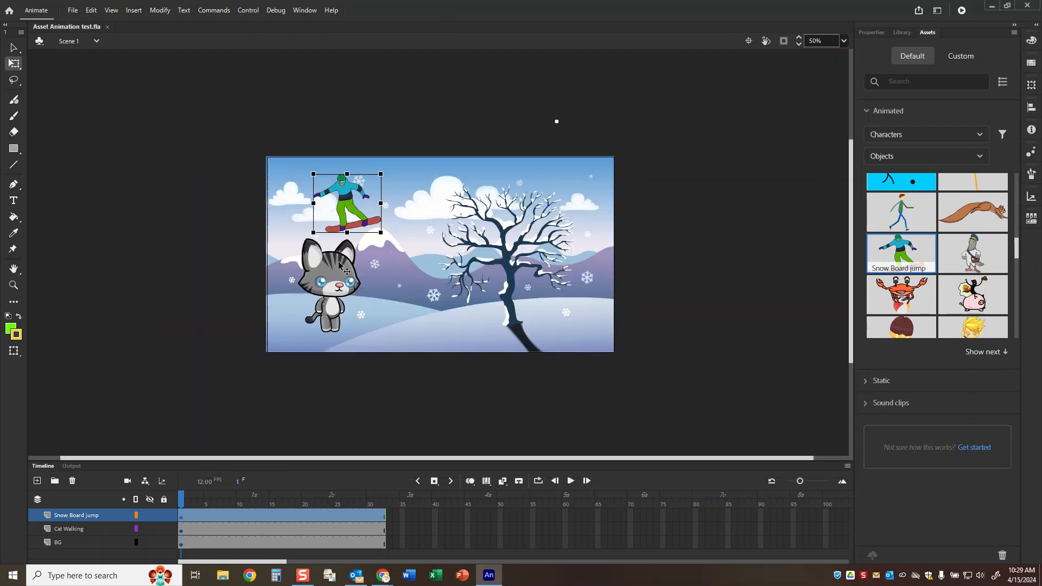
# Move the Snow Board jump layer below Cat Walking, then shrink the snowboarder to about half size and place it partly behind the cat.
pyautogui.moveTo(73, 520); pyautogui.dragTo(73, 530)
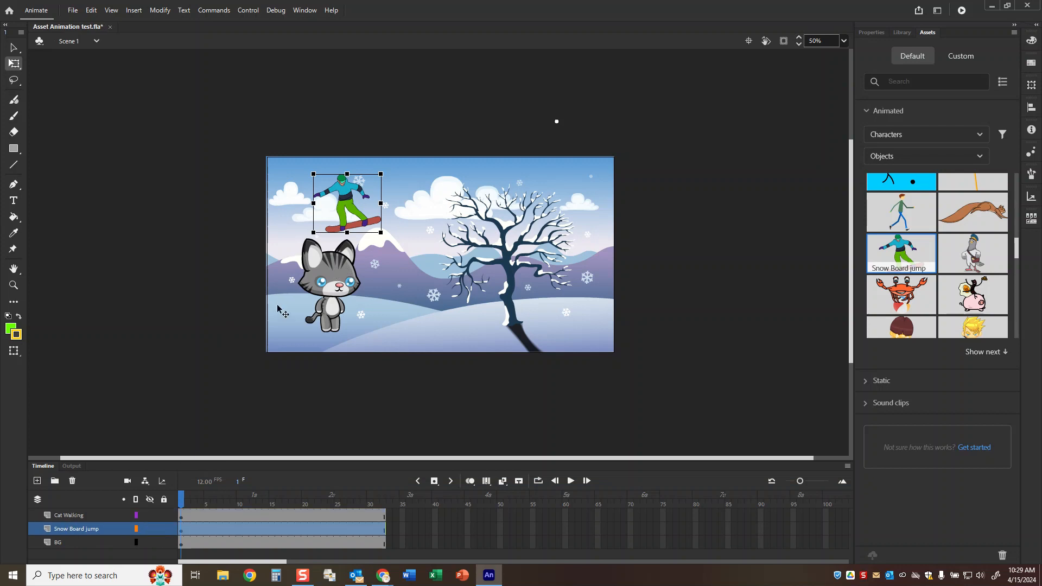
pyautogui.click(331, 283)
pyautogui.click(353, 218)
pyautogui.moveTo(380, 174); pyautogui.dragTo(405, 151)
pyautogui.moveTo(346, 189); pyautogui.dragTo(307, 288)
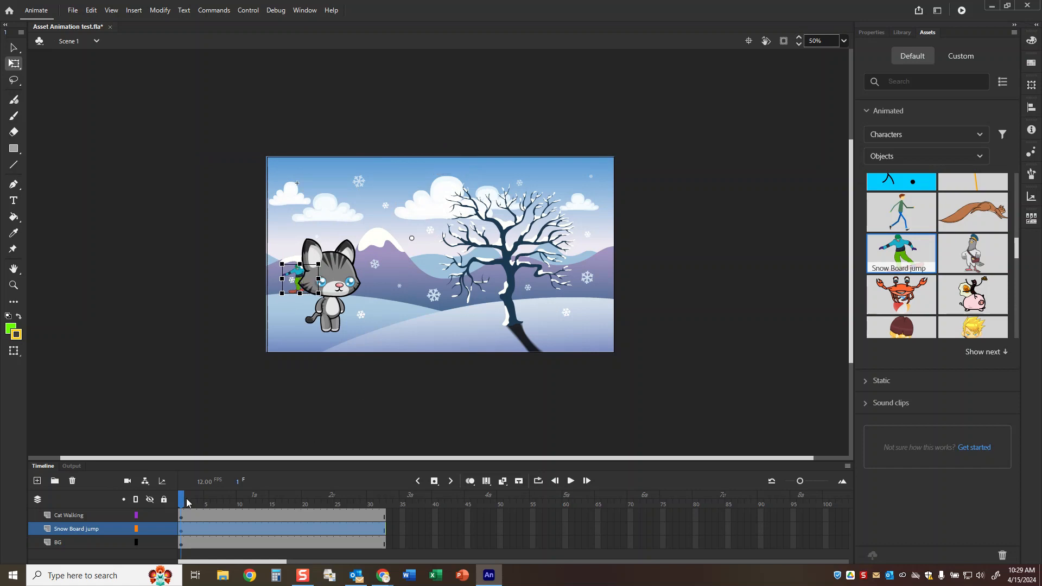
# Test the movie to preview the smaller snowboarder passing behind the cat, and close the preview.
pyautogui.hotkey('ctrl', 'Return')
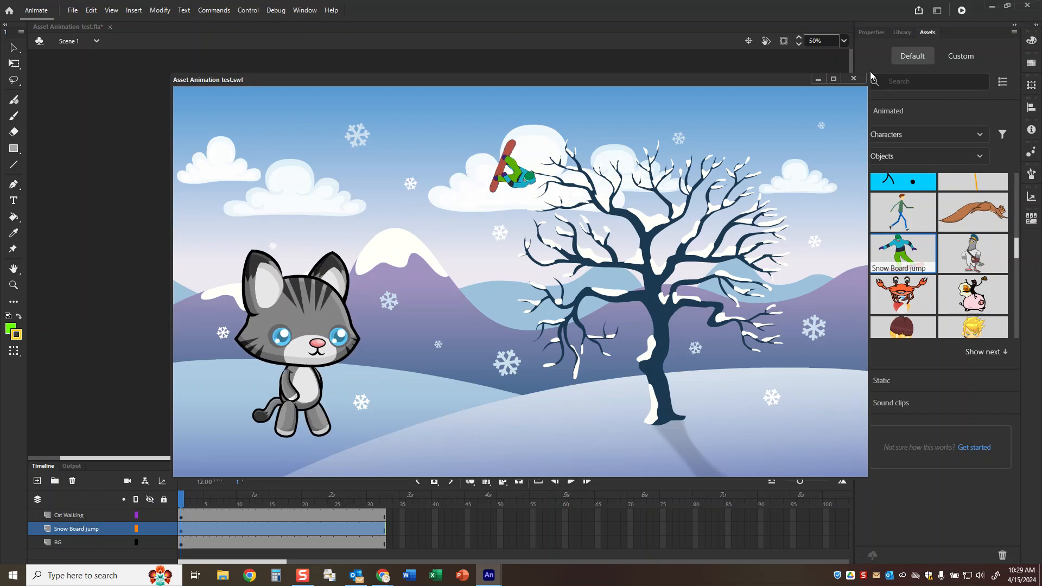
pyautogui.click(853, 78)
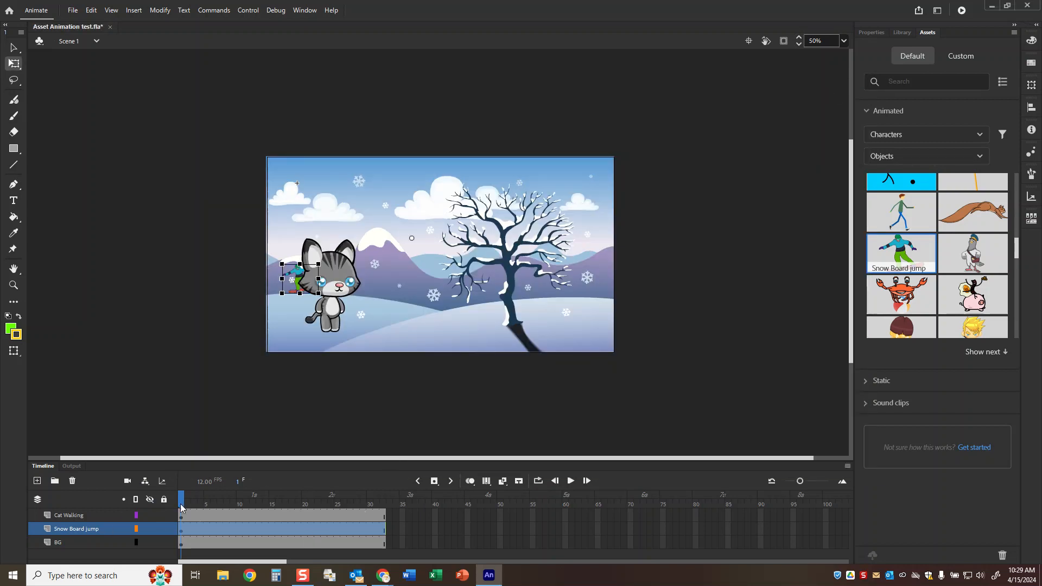
# Extend the Cat Walking, Snow Board jump and BG layers to frame 48 and scrub through the result.
pyautogui.click(71, 517)
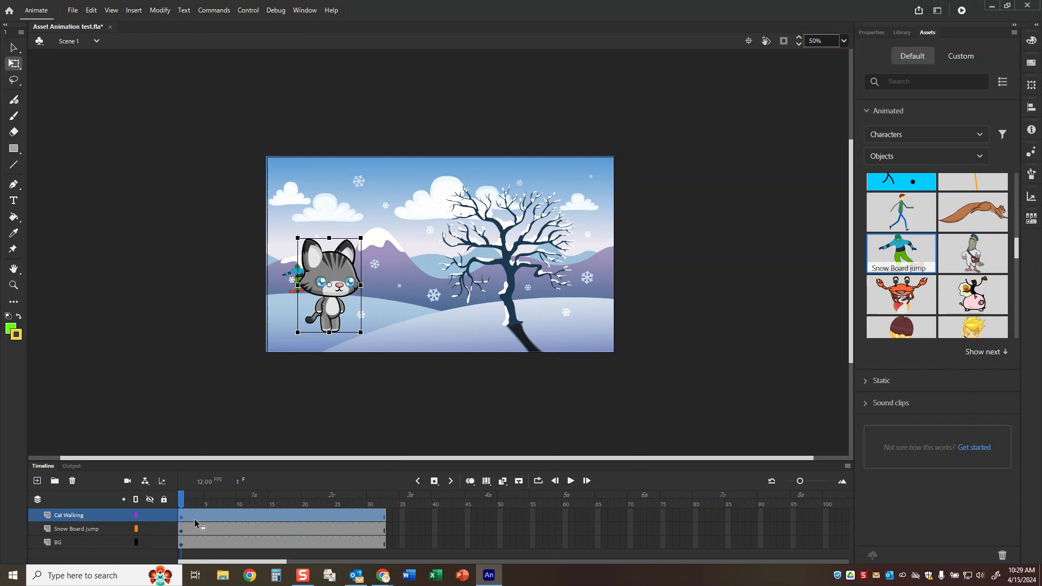
pyautogui.click(384, 518)
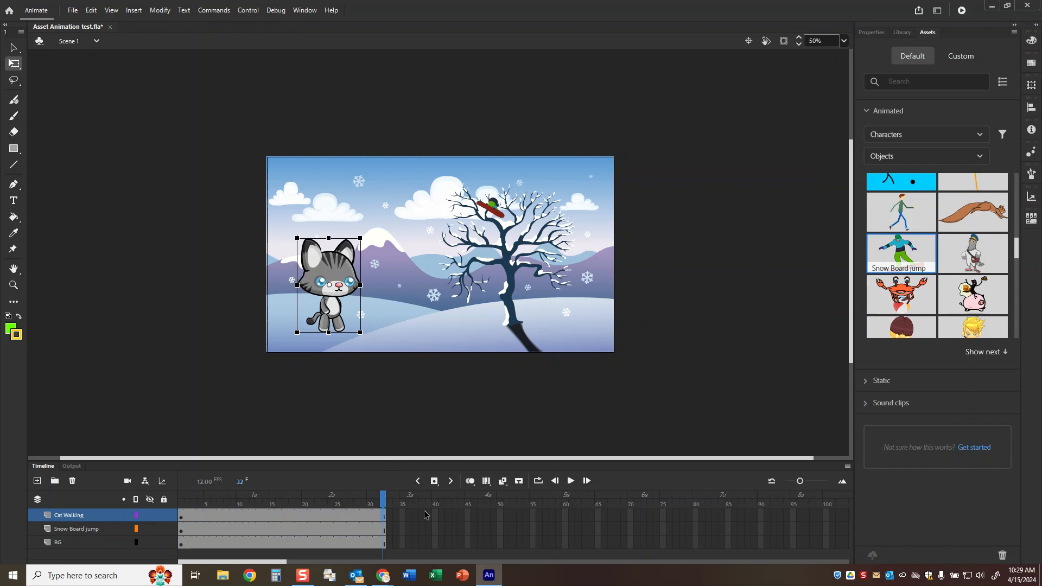
pyautogui.moveTo(492, 515); pyautogui.dragTo(487, 545)
pyautogui.press('F5')
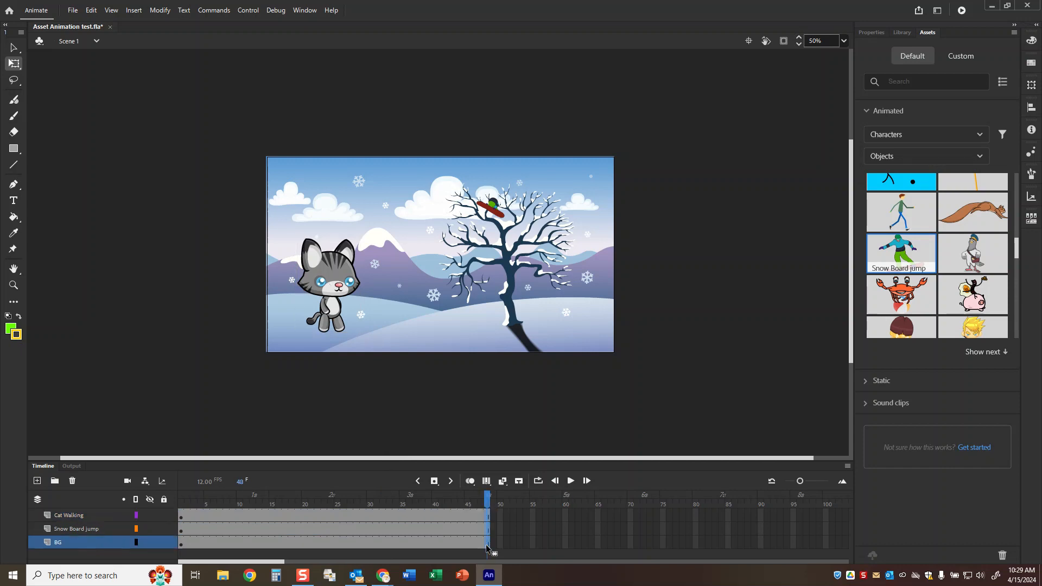
pyautogui.moveTo(487, 496); pyautogui.dragTo(236, 501)
pyautogui.moveTo(474, 499); pyautogui.dragTo(487, 496)
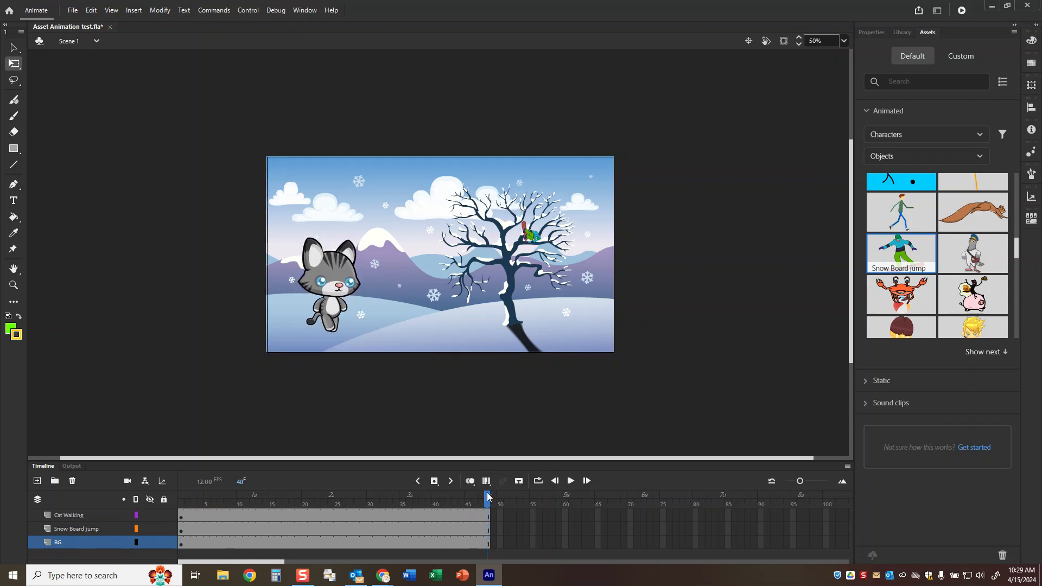
# Insert a keyframe at frame 48 of the Cat Walking layer and move the cat to the right side of the scene.
pyautogui.click(488, 517)
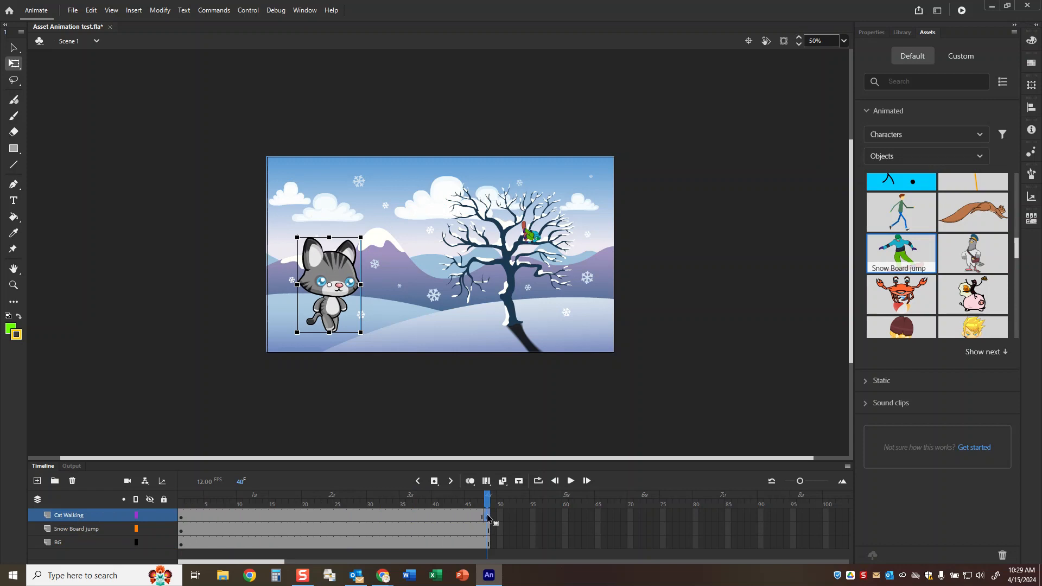
pyautogui.moveTo(325, 269); pyautogui.dragTo(575, 275)
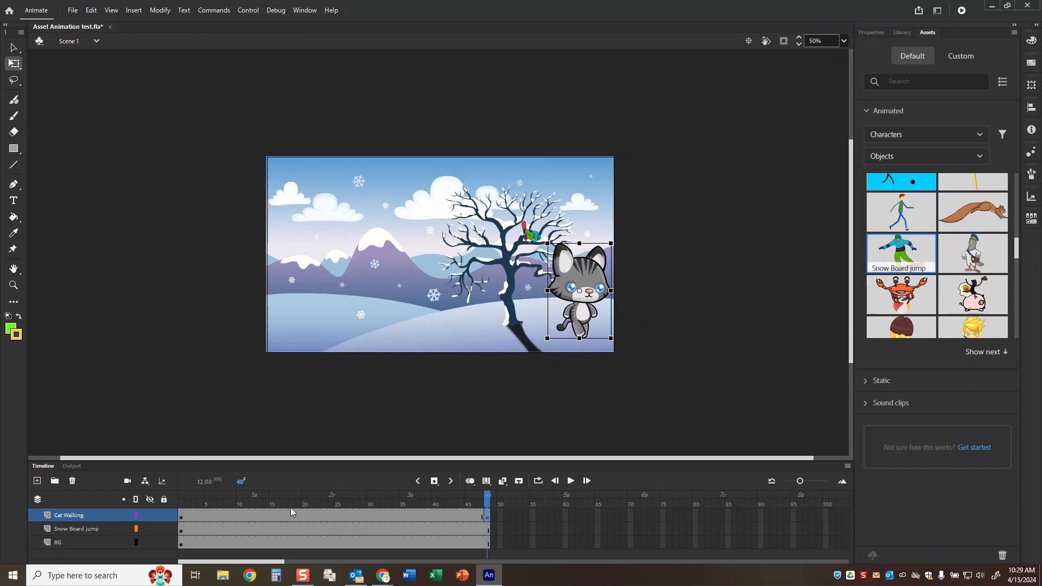
# Create a motion tween on the Cat Walking layer's main span, around frame 24.
pyautogui.moveTo(481, 500); pyautogui.dragTo(330, 499)
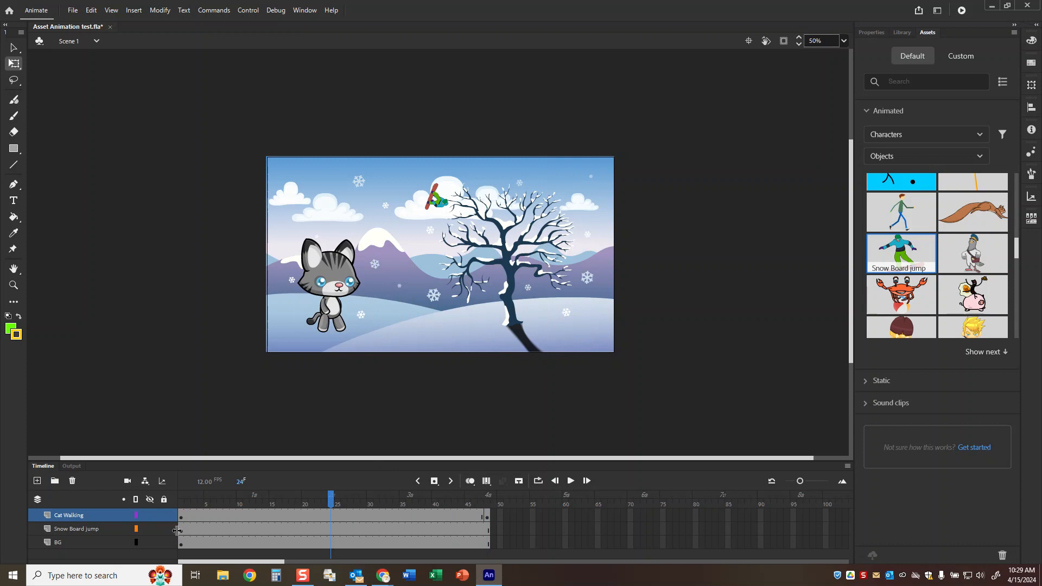
pyautogui.rightClick(329, 517)
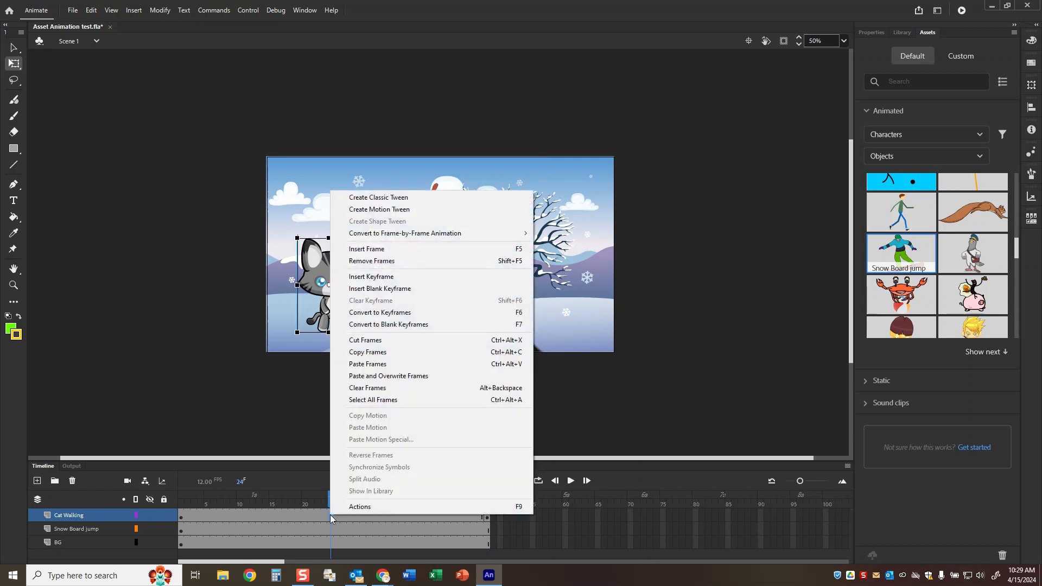
pyautogui.click(381, 211)
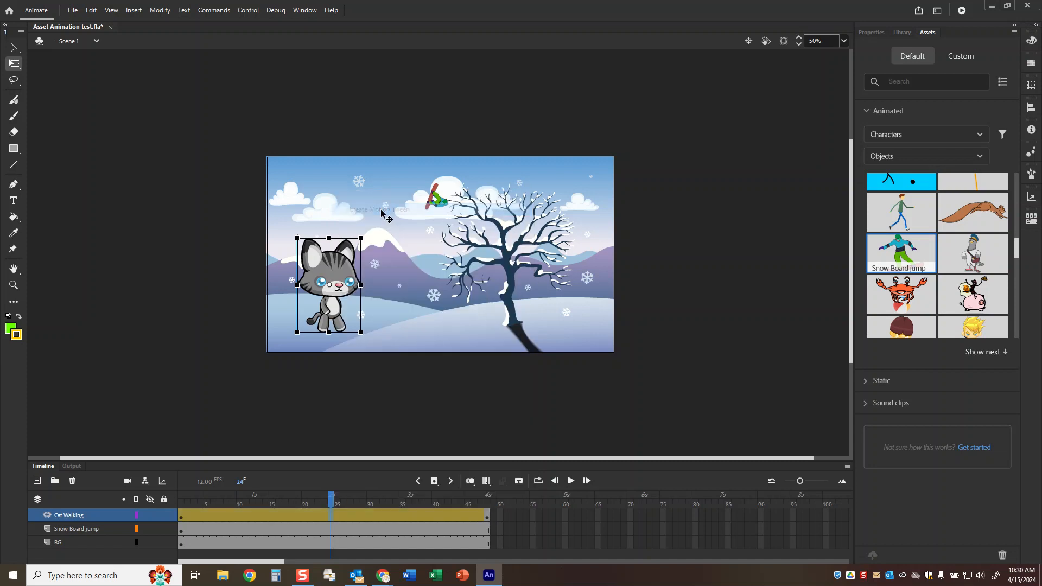
# Create a motion tween on the separate Cat Walking keyframe at frame 48.
pyautogui.moveTo(332, 496); pyautogui.dragTo(517, 497)
pyautogui.click(487, 522)
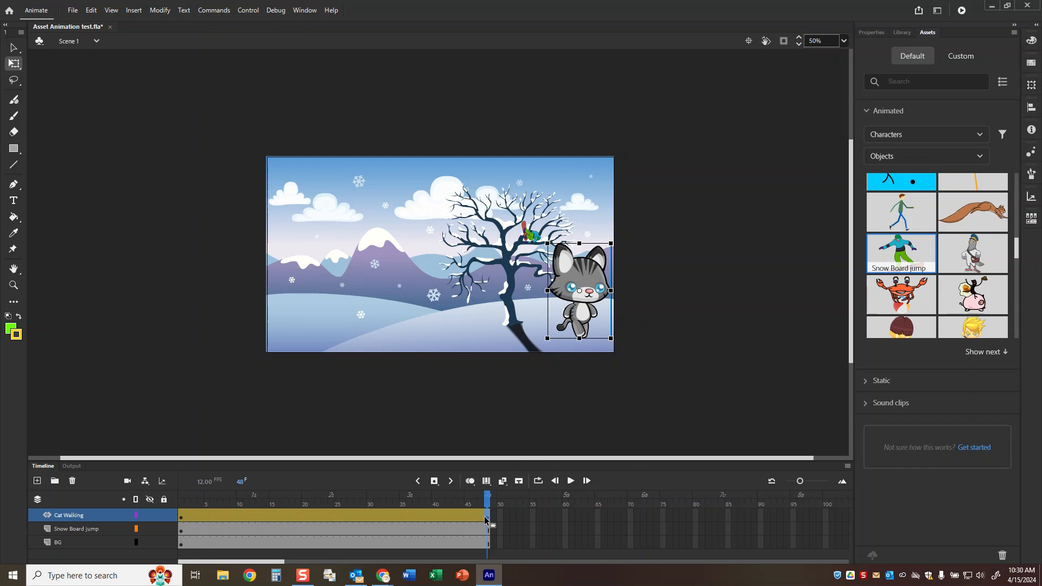
pyautogui.rightClick(486, 520)
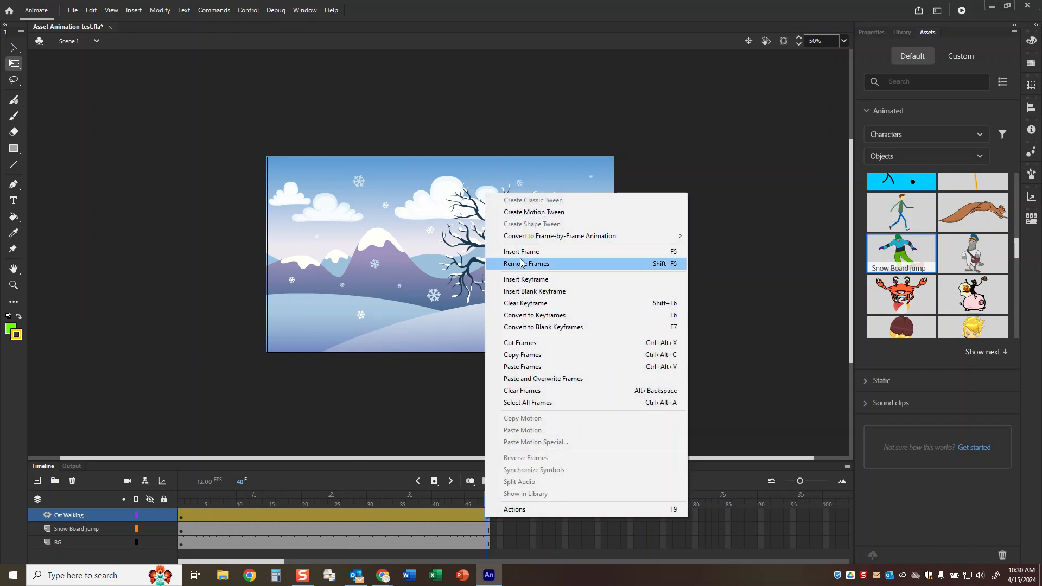
pyautogui.click(526, 212)
# Return to frame 1, test the movie to check the cat's movement, and close the preview.
pyautogui.moveTo(487, 496); pyautogui.dragTo(164, 499)
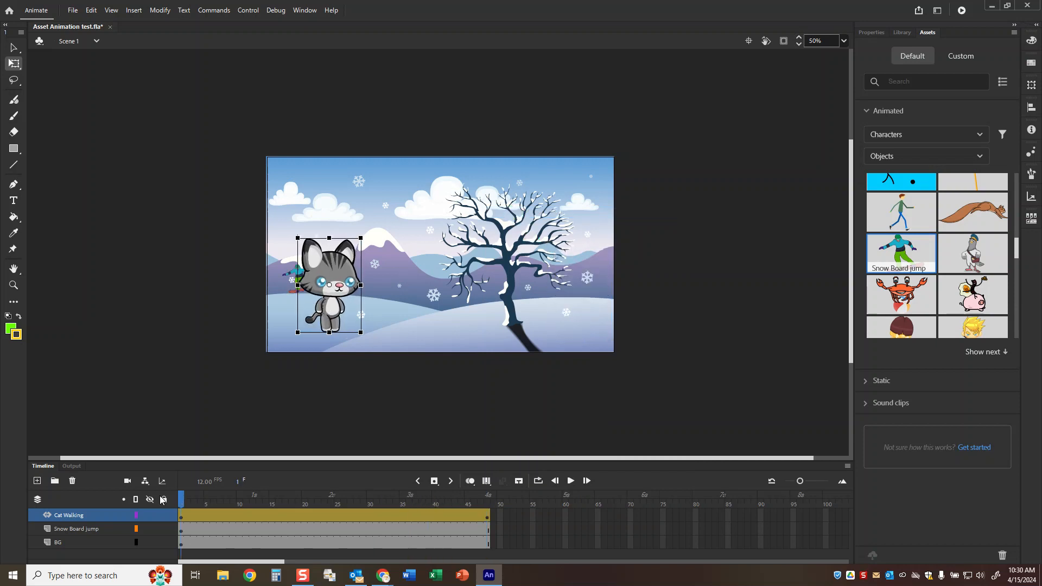
pyautogui.hotkey('ctrl', 'Return')
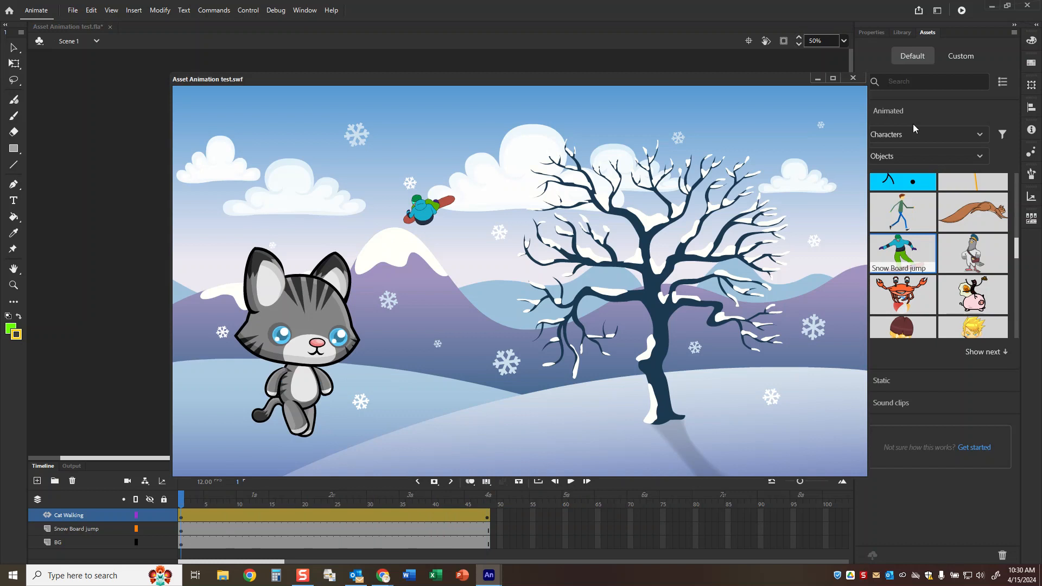
pyautogui.click(852, 78)
pyautogui.press('q')
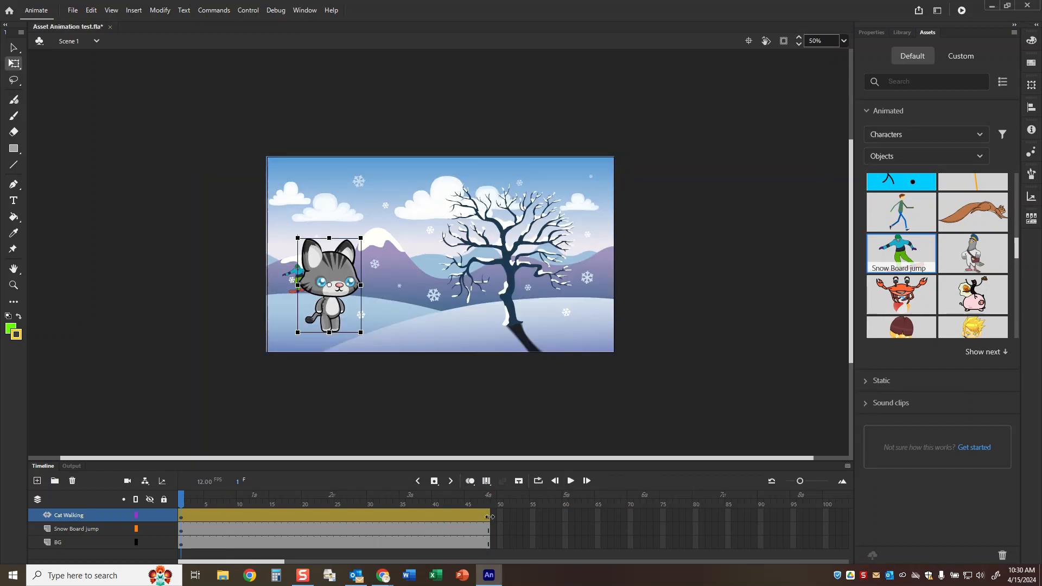
# Try to clear all keyframe properties at frame 48 of the Cat Walking layer.
pyautogui.rightClick(490, 517)
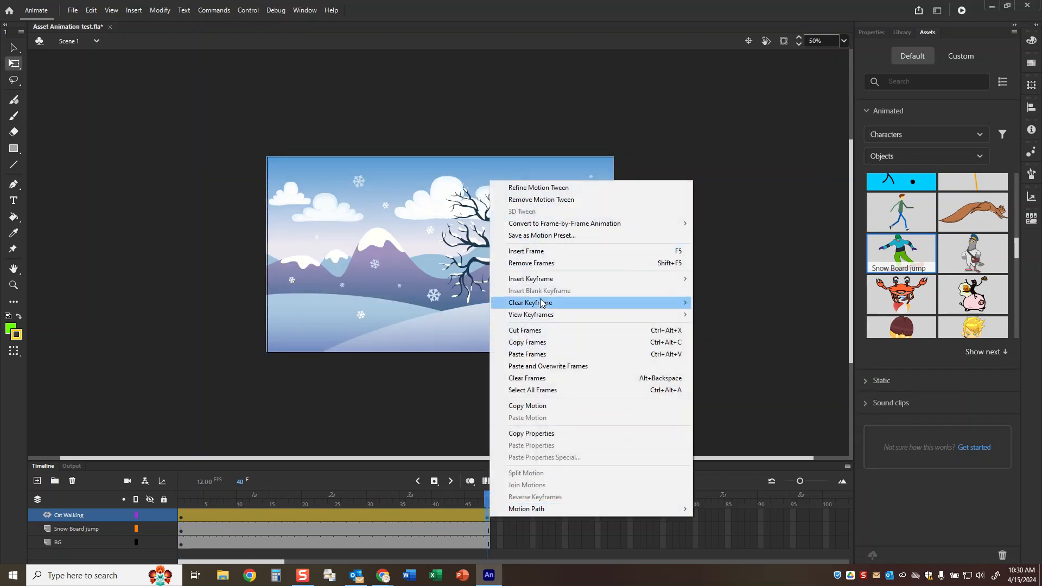
pyautogui.moveTo(541, 302)
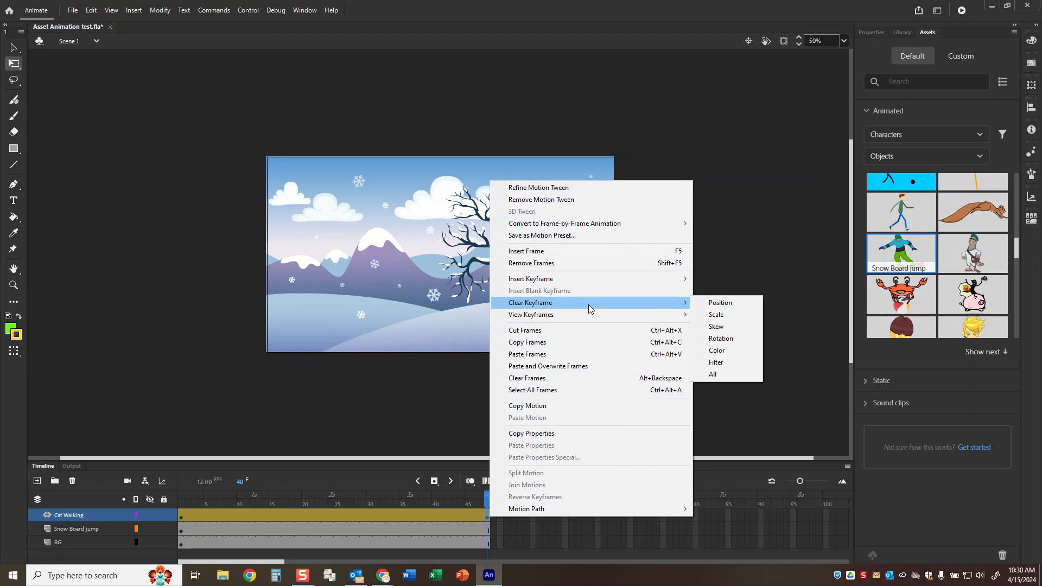
pyautogui.click(712, 374)
pyautogui.moveTo(486, 495); pyautogui.dragTo(529, 510)
pyautogui.click(491, 518)
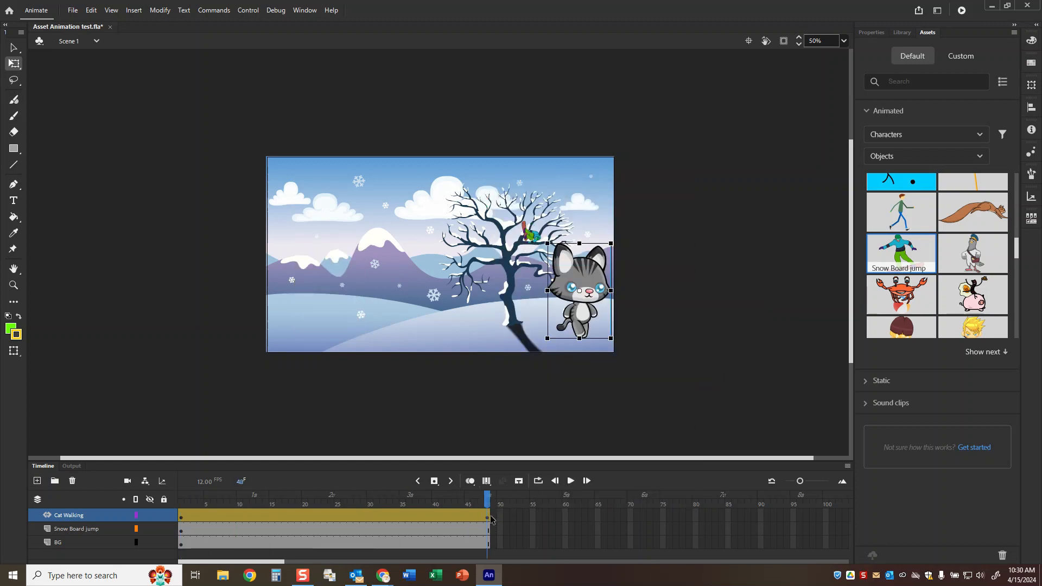
# Remove frame 48 from the Cat Walking layer and stretch the remaining motion tween span to end at frame 48.
pyautogui.rightClick(487, 523)
pyautogui.moveTo(521, 308)
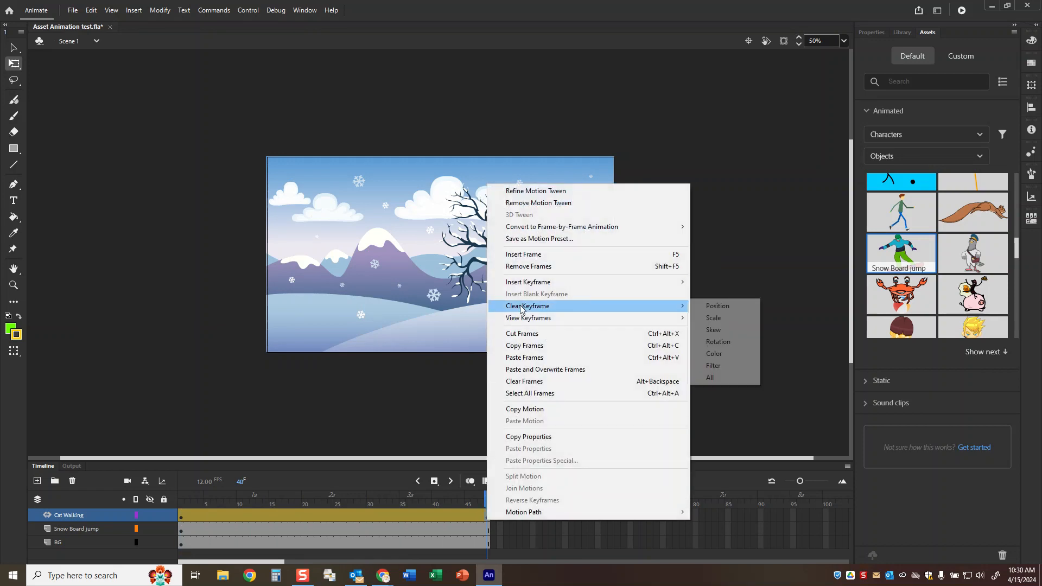
pyautogui.click(529, 267)
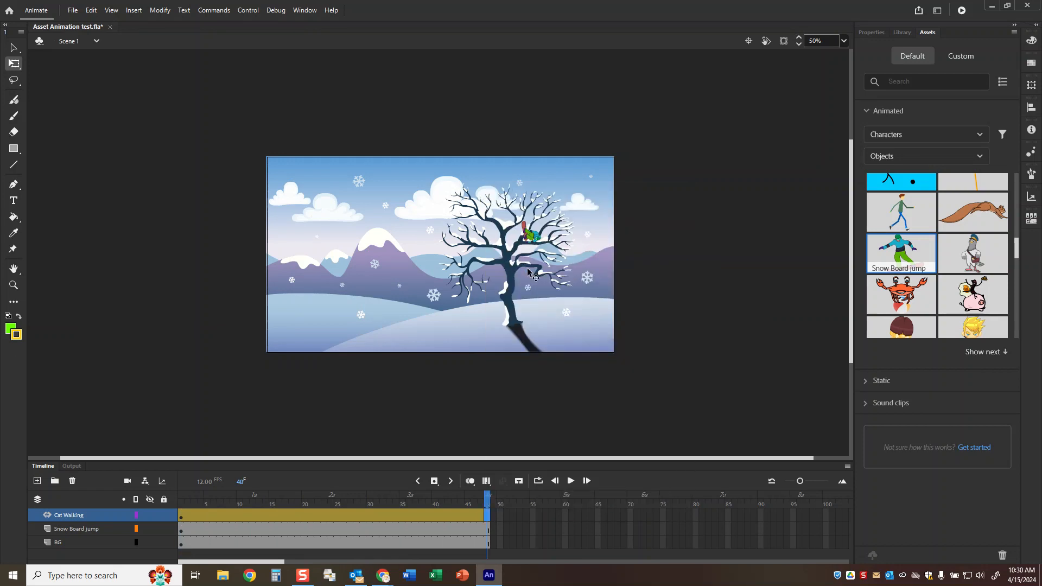
pyautogui.click(482, 515)
pyautogui.moveTo(483, 516); pyautogui.dragTo(485, 519)
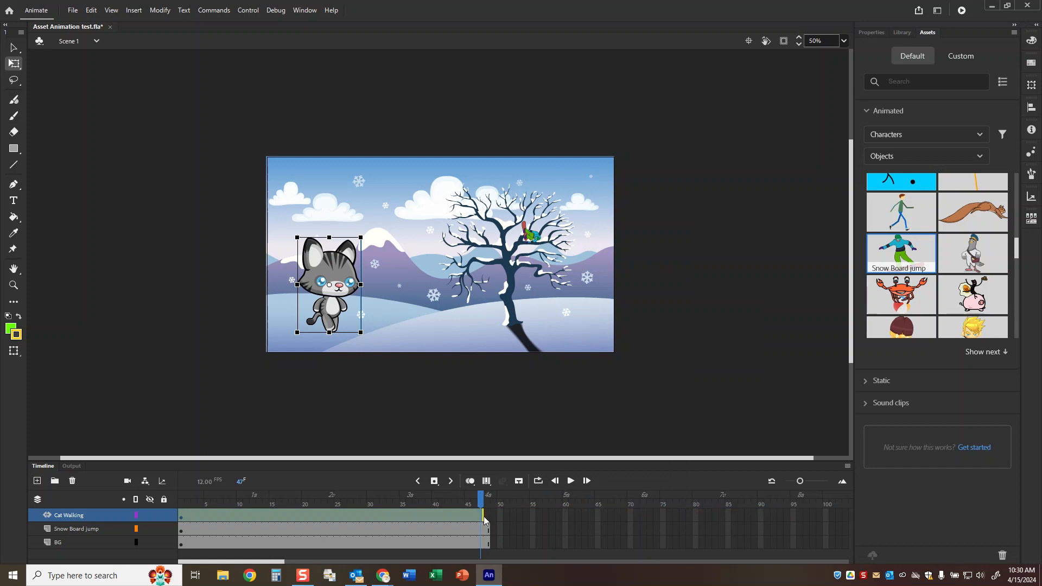
pyautogui.click(480, 519)
# At frame 48 of the tween, move the cat straight across to the right edge of the scene.
pyautogui.click(487, 519)
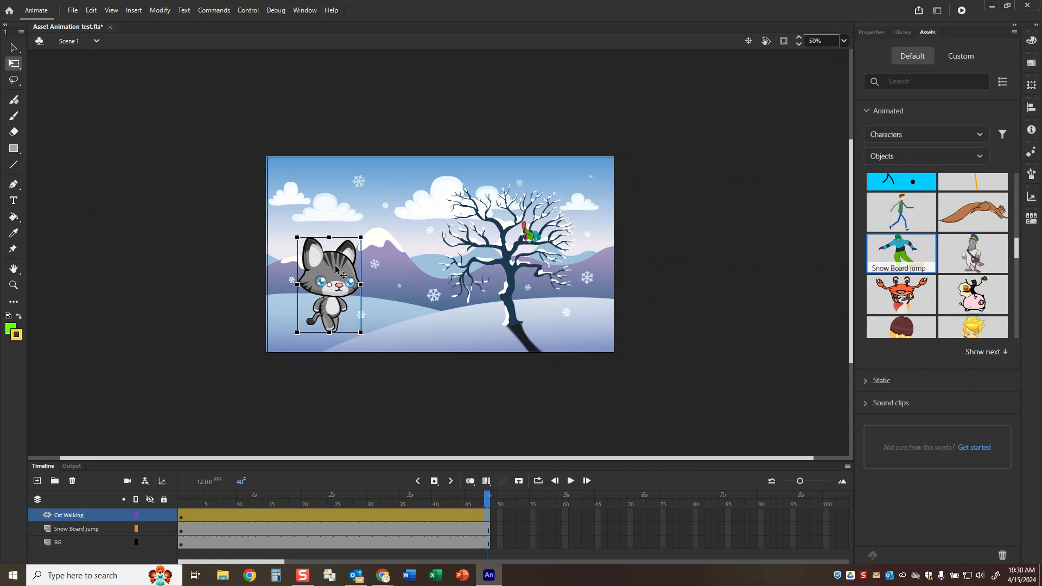
pyautogui.moveTo(337, 269); pyautogui.dragTo(583, 271)
pyautogui.moveTo(488, 499); pyautogui.dragTo(179, 500)
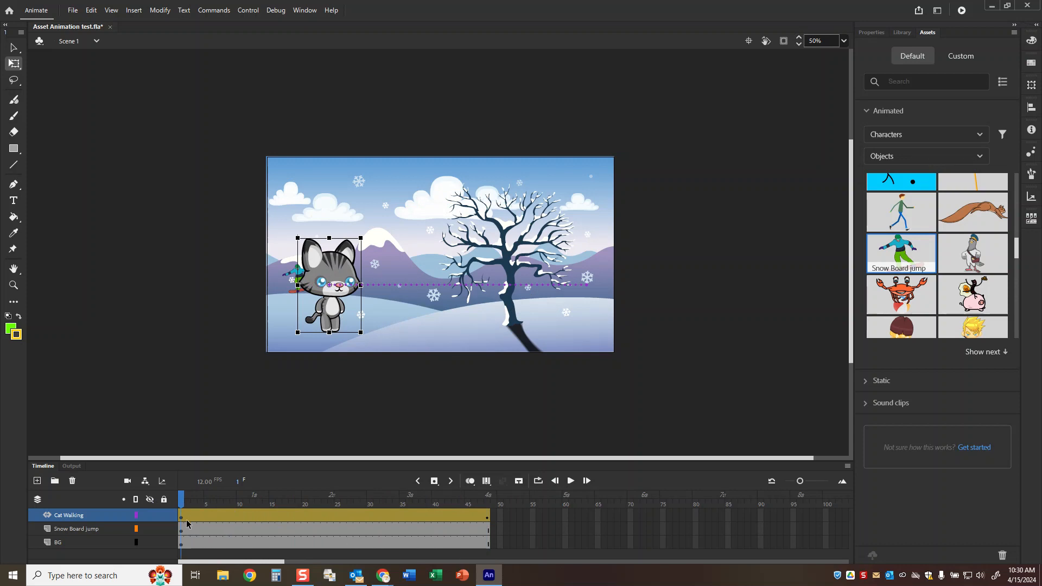
# Shift the cat closer to the left edge of the scene at frame 1 and scrub through the tween.
pyautogui.moveTo(335, 274); pyautogui.dragTo(310, 278)
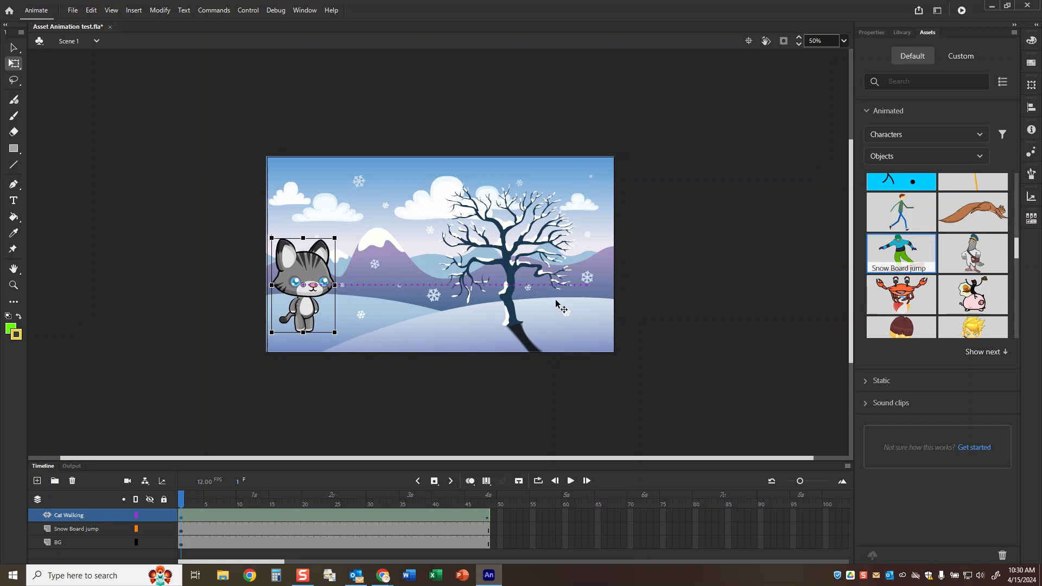
pyautogui.moveTo(181, 502); pyautogui.dragTo(491, 500)
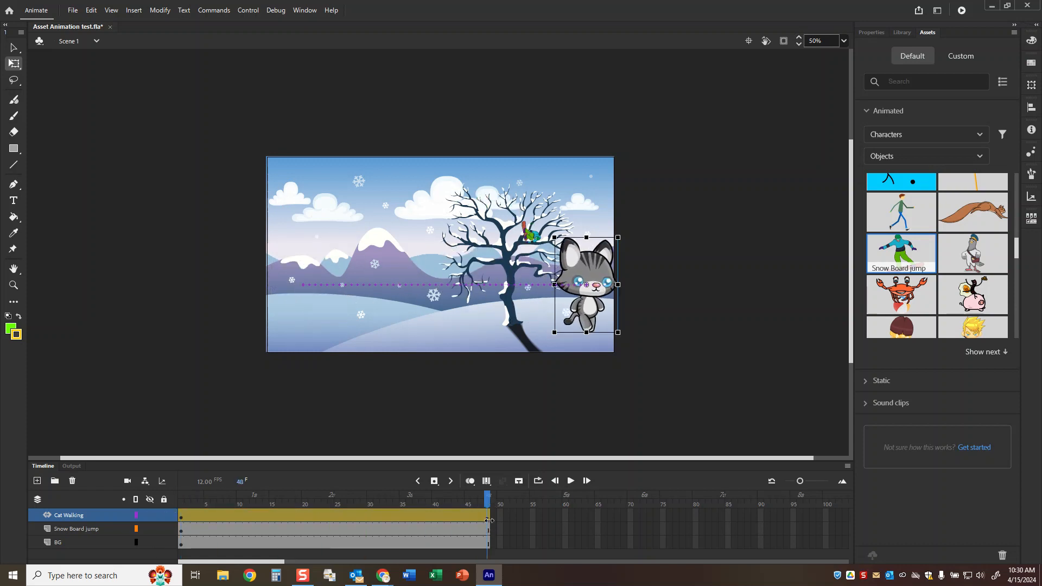
pyautogui.moveTo(488, 500); pyautogui.dragTo(181, 499)
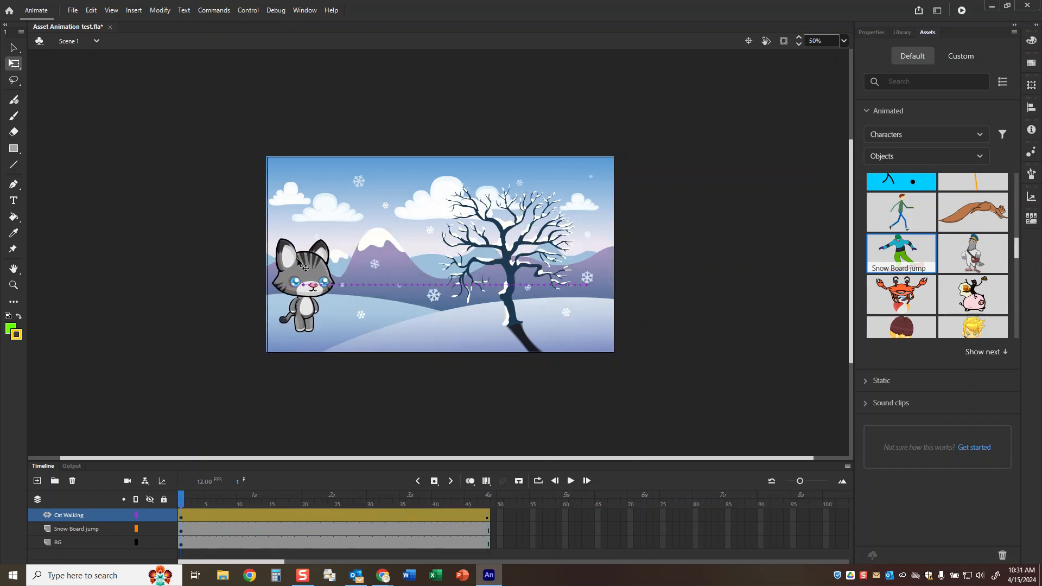
# Bend the cat's motion path by placing the cat over the lower left corner at frame 1 and raising it at frames 11 and 21.
pyautogui.moveTo(297, 263); pyautogui.dragTo(283, 317)
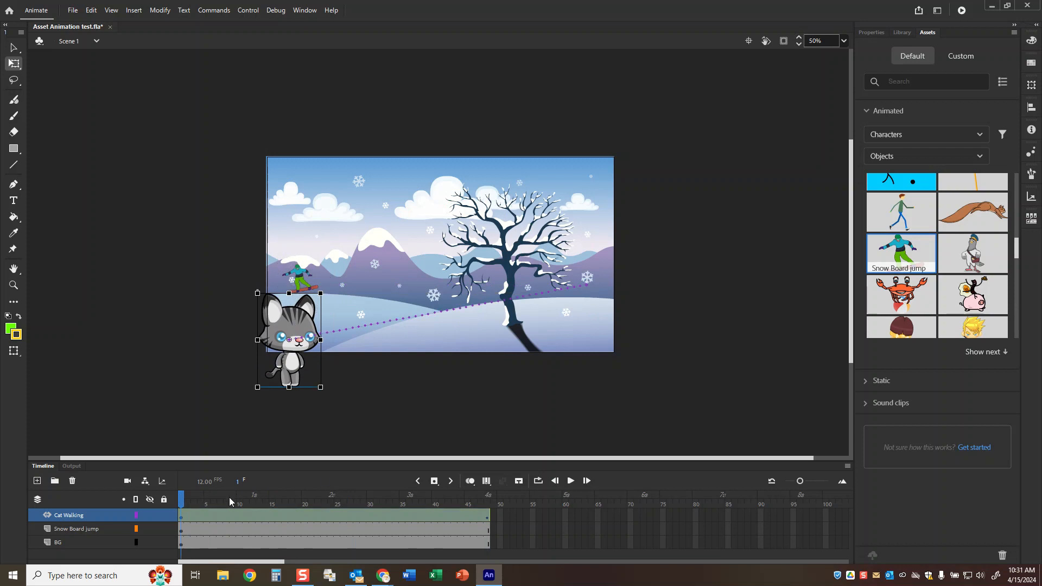
pyautogui.moveTo(182, 500); pyautogui.dragTo(246, 499)
pyautogui.click(371, 312)
pyautogui.moveTo(371, 312); pyautogui.dragTo(369, 285)
pyautogui.moveTo(248, 488); pyautogui.dragTo(312, 484)
pyautogui.click(435, 271)
pyautogui.moveTo(434, 292); pyautogui.dragTo(444, 274)
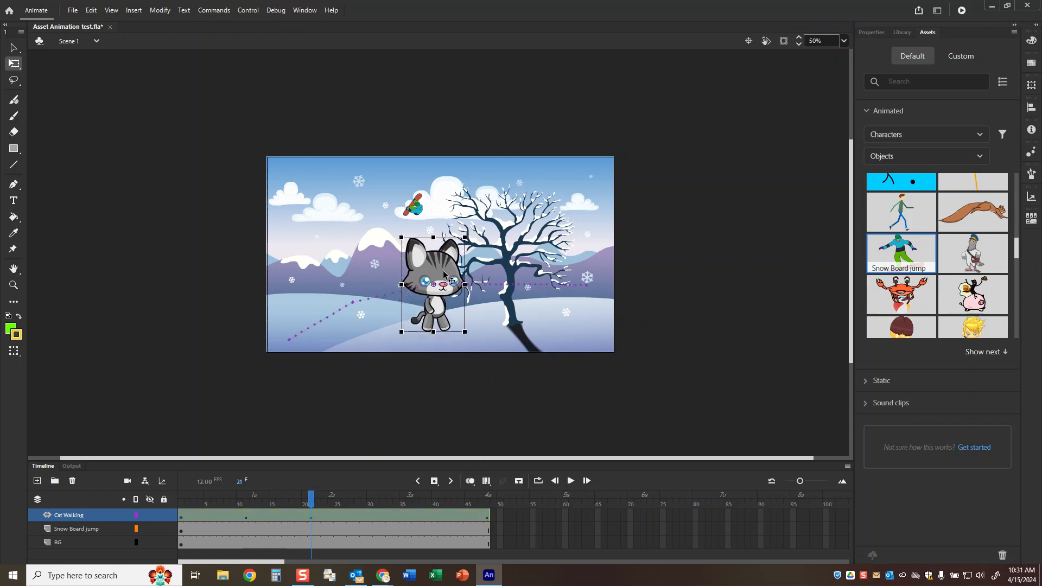
pyautogui.moveTo(311, 500); pyautogui.dragTo(174, 514)
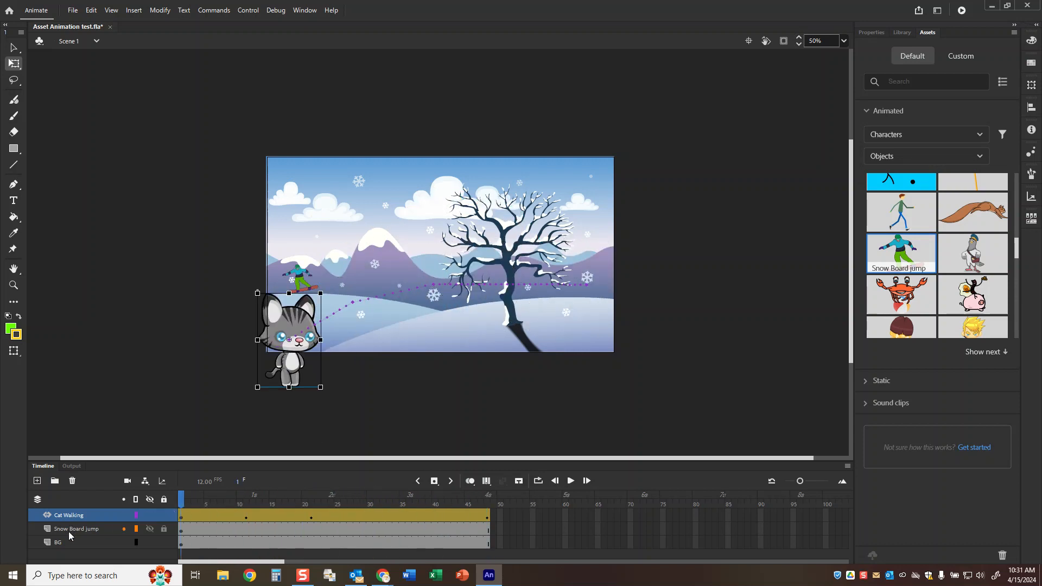
# Save the document, test the movie to preview the cat walking along its bent path, and close the preview.
pyautogui.click(150, 529)
pyautogui.moveTo(179, 501); pyautogui.dragTo(521, 564)
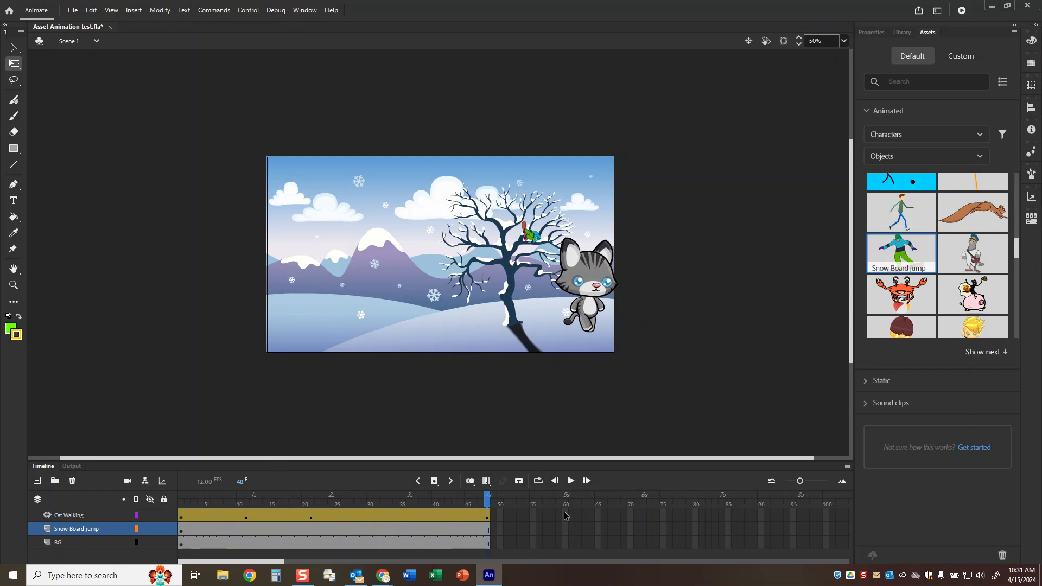
pyautogui.hotkey('ctrl', 's')
pyautogui.hotkey('ctrl', 'Return')
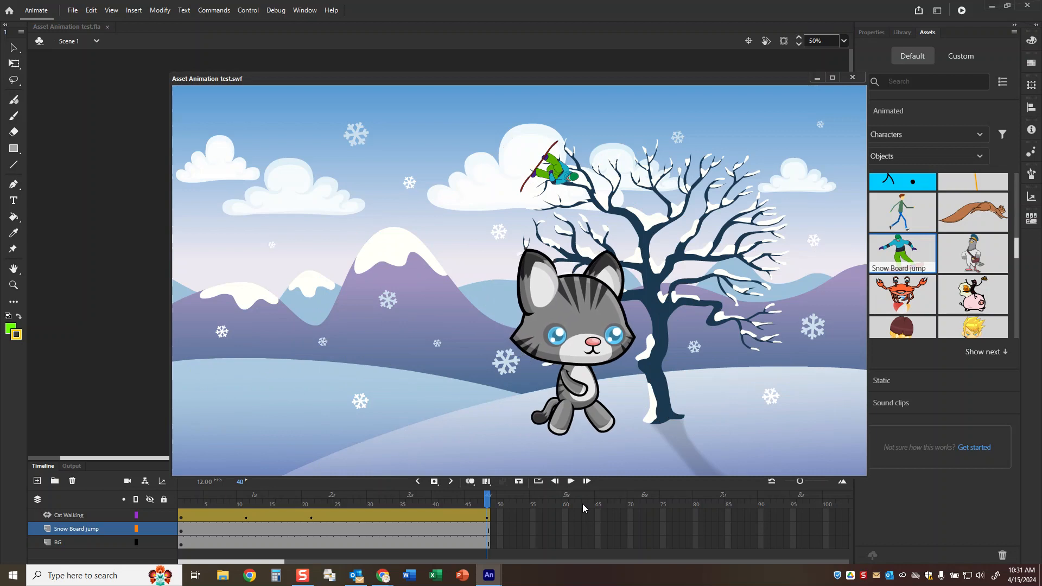
pyautogui.click(852, 78)
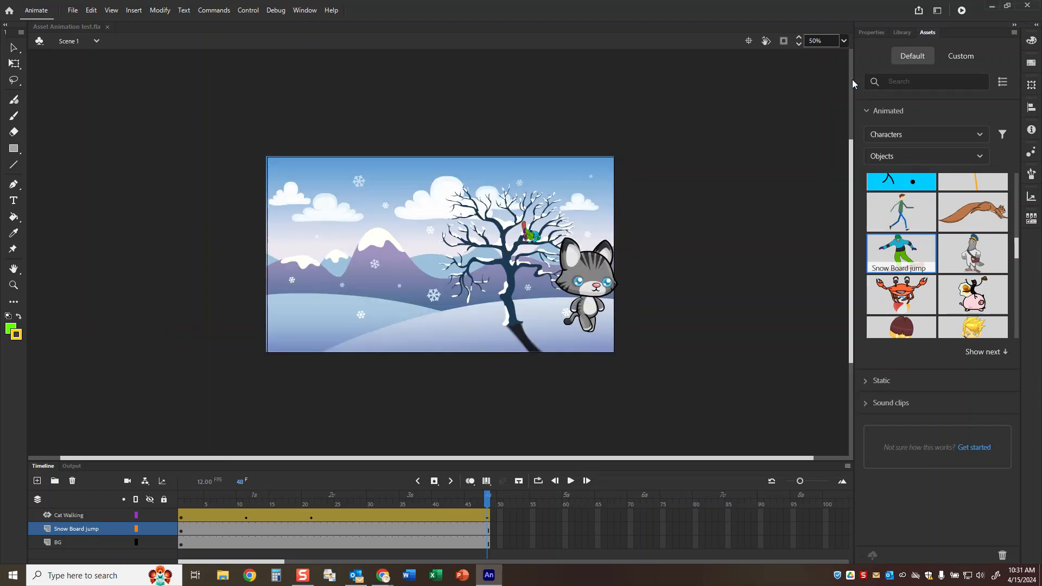
# Return to frame 1 and apply a Tint color effect to the Snow Board jump layer's keyframe.
pyautogui.moveTo(483, 496); pyautogui.dragTo(190, 488)
pyautogui.click(174, 500)
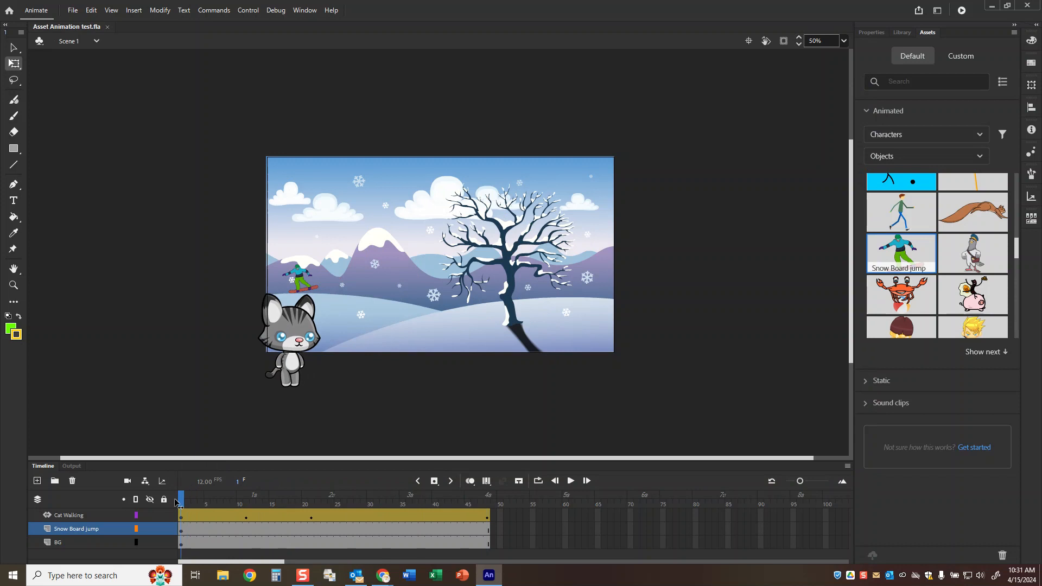
pyautogui.click(882, 31)
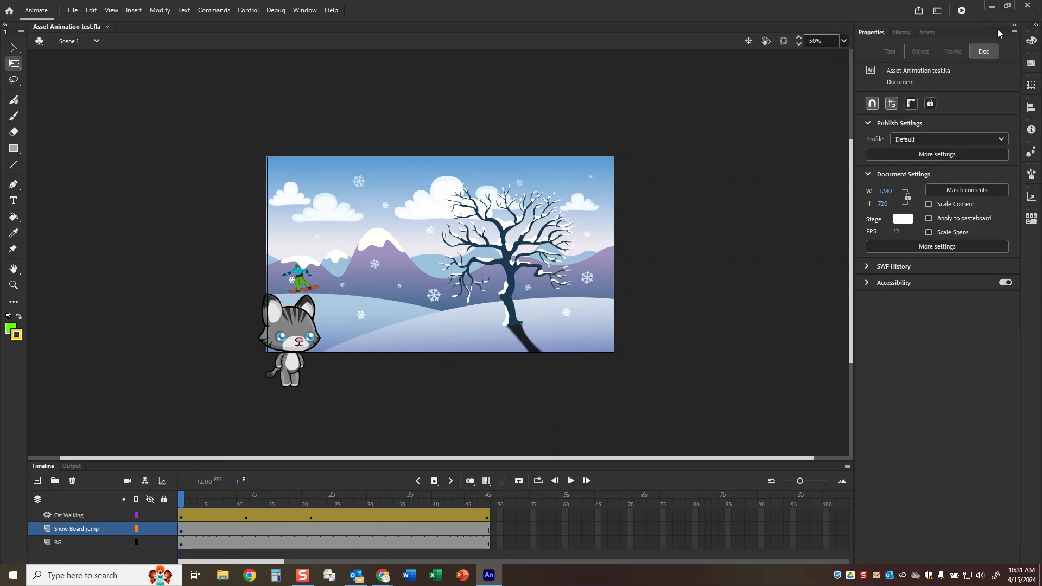
pyautogui.click(1036, 25)
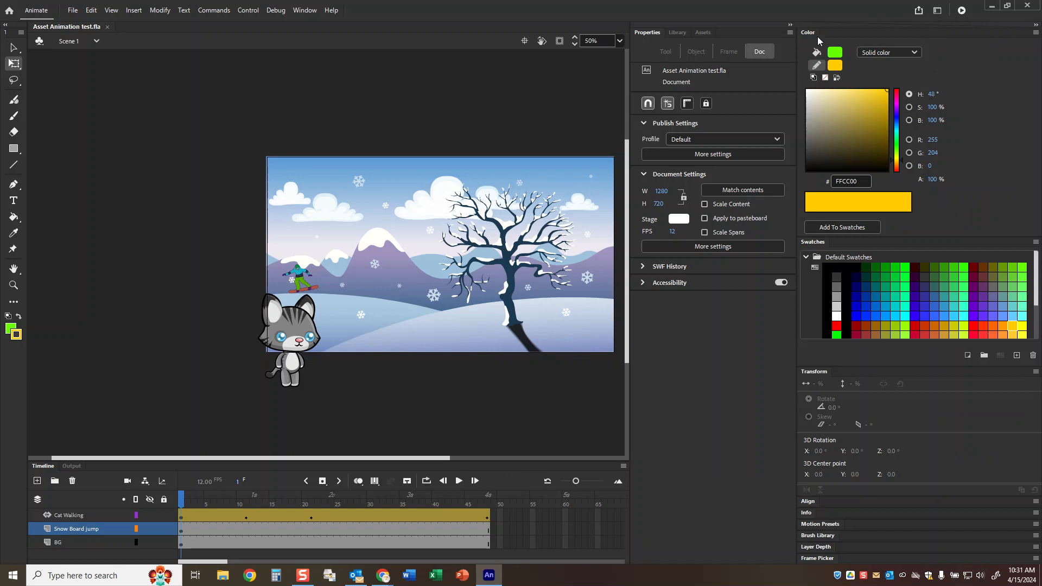
pyautogui.click(183, 534)
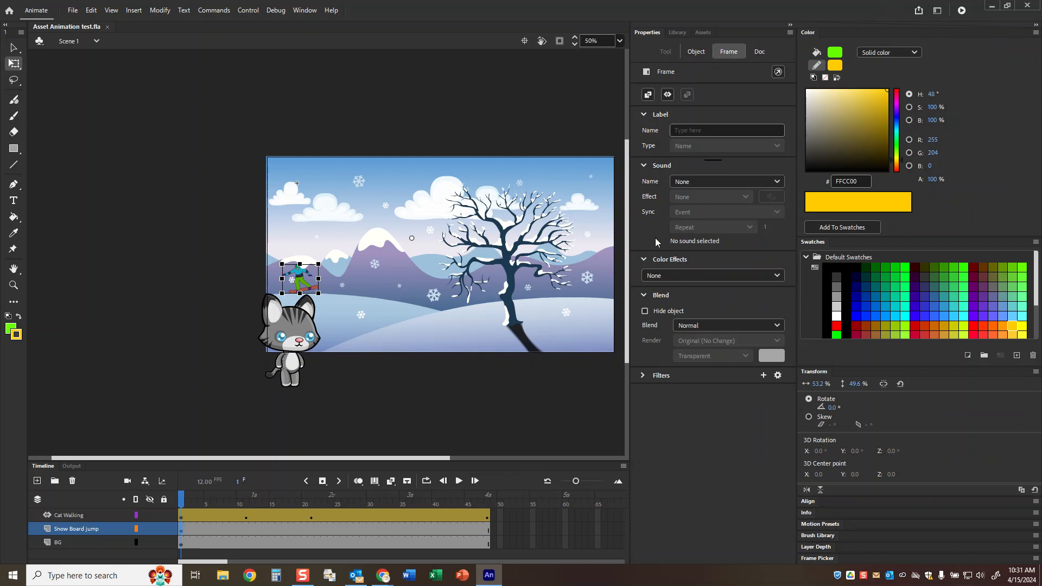
pyautogui.click(676, 277)
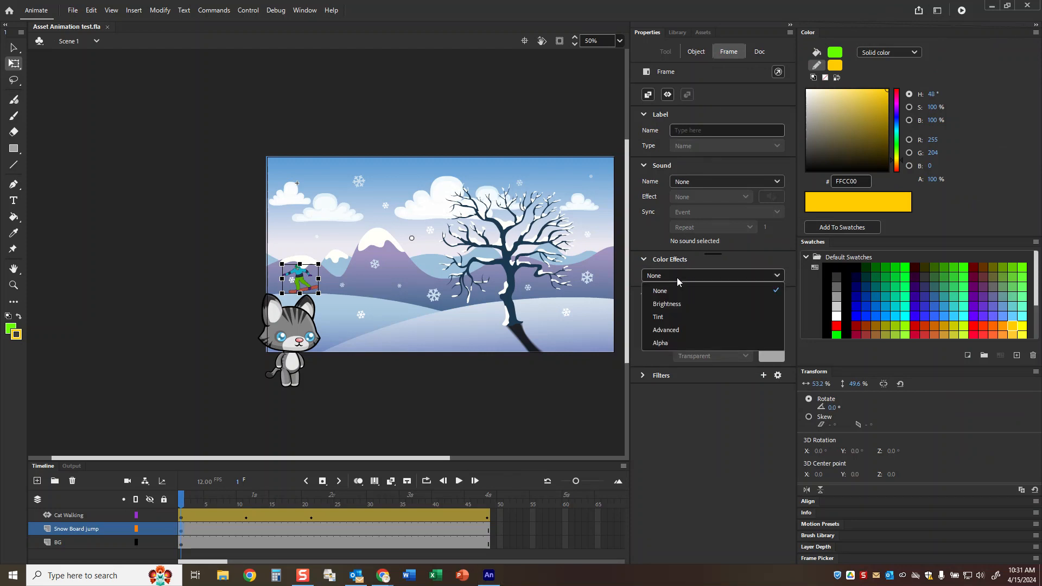
pyautogui.click(669, 318)
# Set the snowboarder's tint to red 63, green 14 and blue 120, and reduce the tint strength to roughly half.
pyautogui.moveTo(668, 374); pyautogui.dragTo(730, 370)
pyautogui.moveTo(671, 350); pyautogui.dragTo(799, 343)
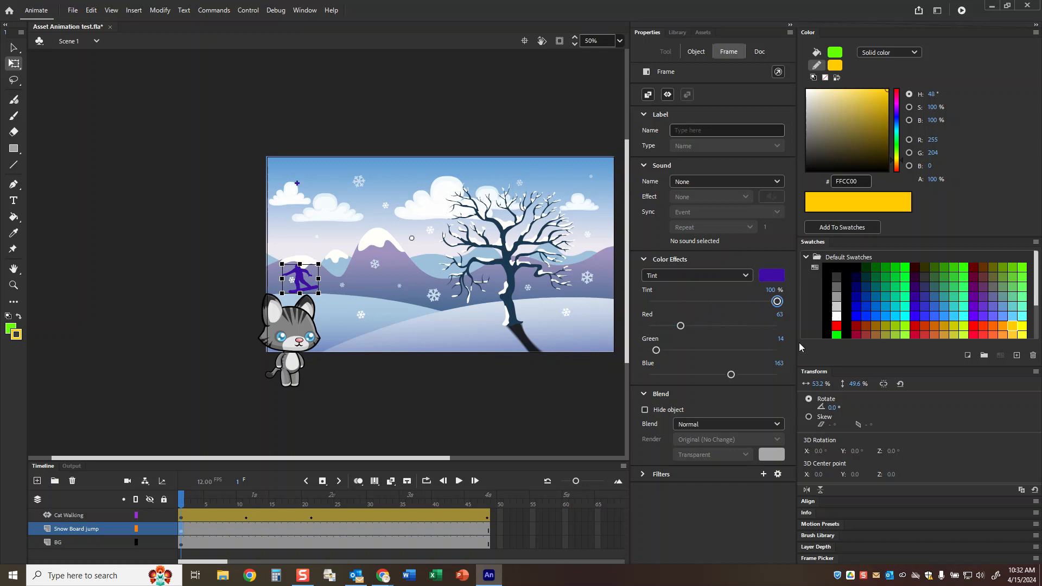
pyautogui.moveTo(731, 376); pyautogui.dragTo(709, 374)
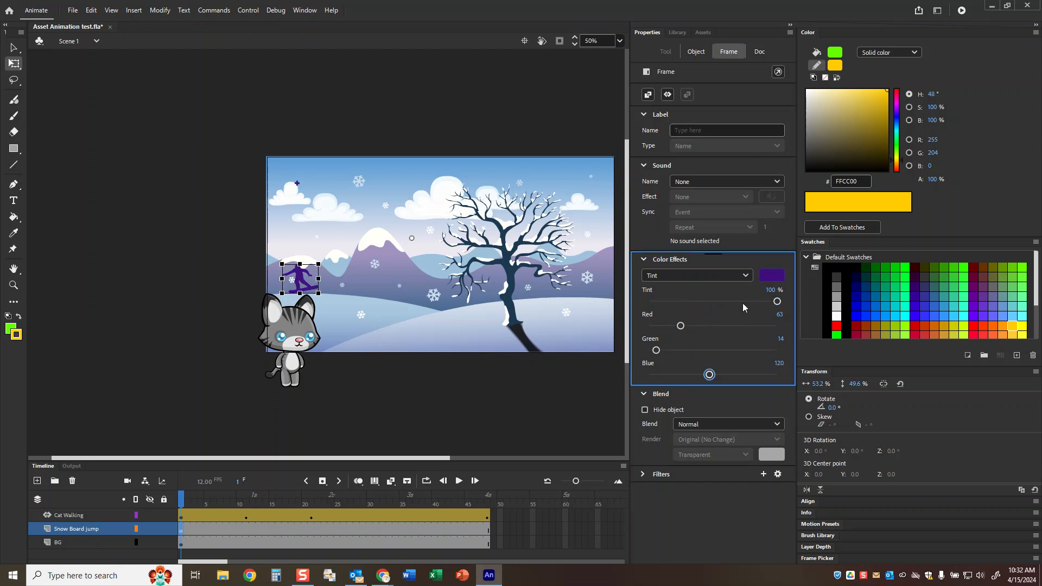
pyautogui.moveTo(779, 306); pyautogui.dragTo(721, 305)
# Give the cat at frame 1 an Advanced color effect with a blue offset of 48, and return the playhead to frame 1.
pyautogui.click(301, 322)
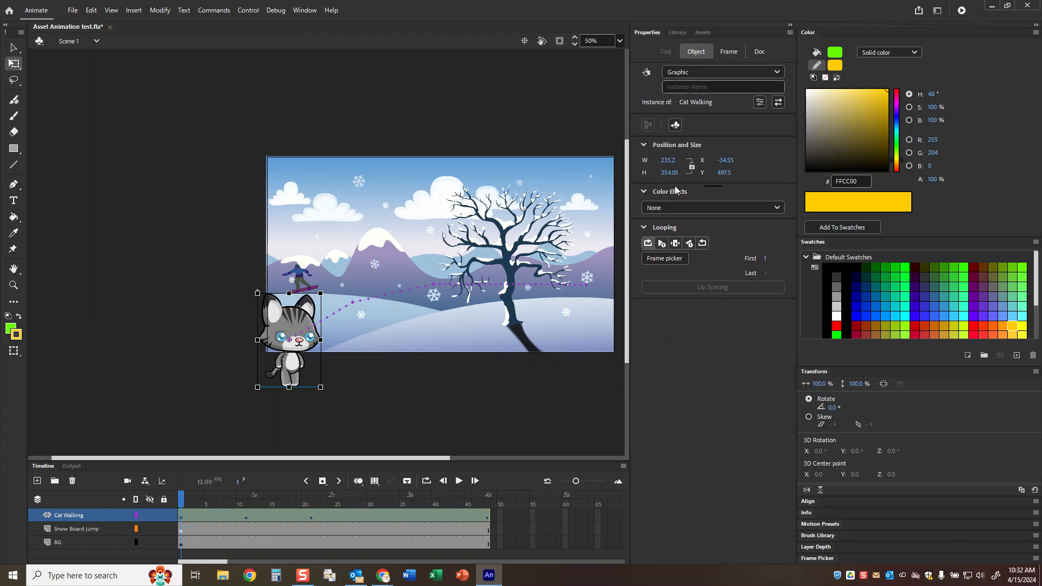
pyautogui.click(669, 207)
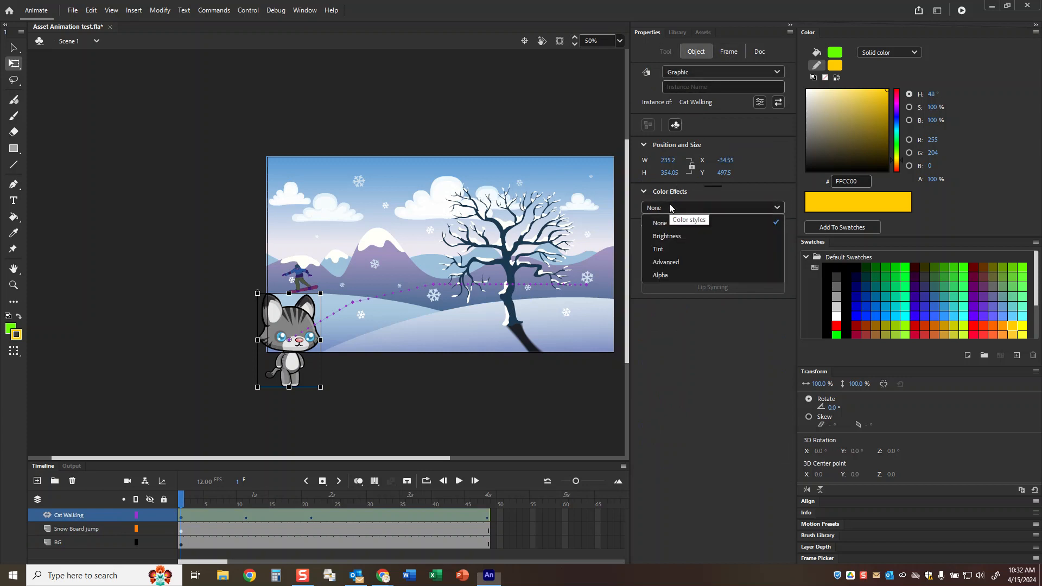
pyautogui.click(666, 262)
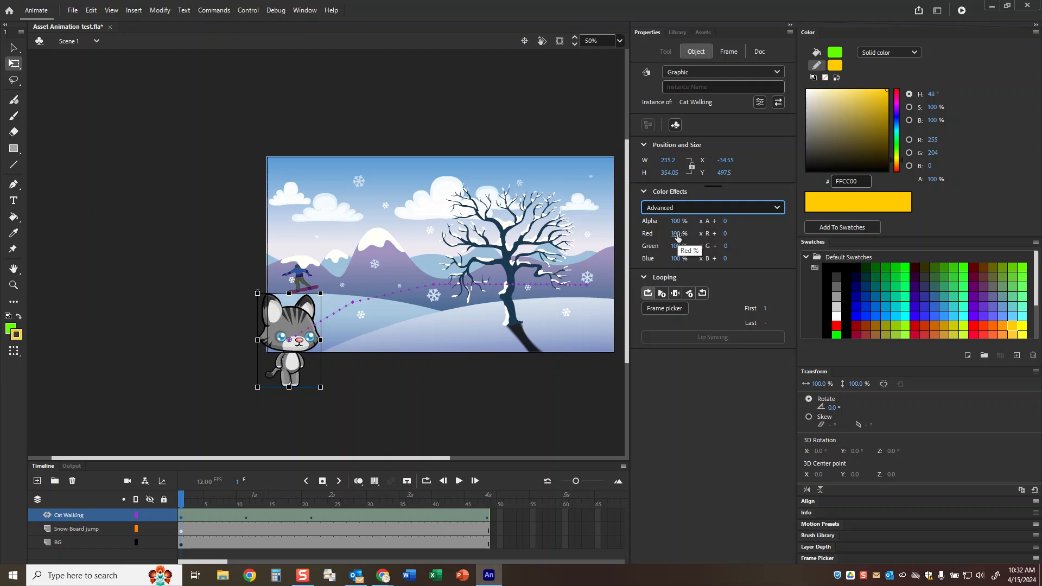
pyautogui.moveTo(676, 258); pyautogui.dragTo(754, 258)
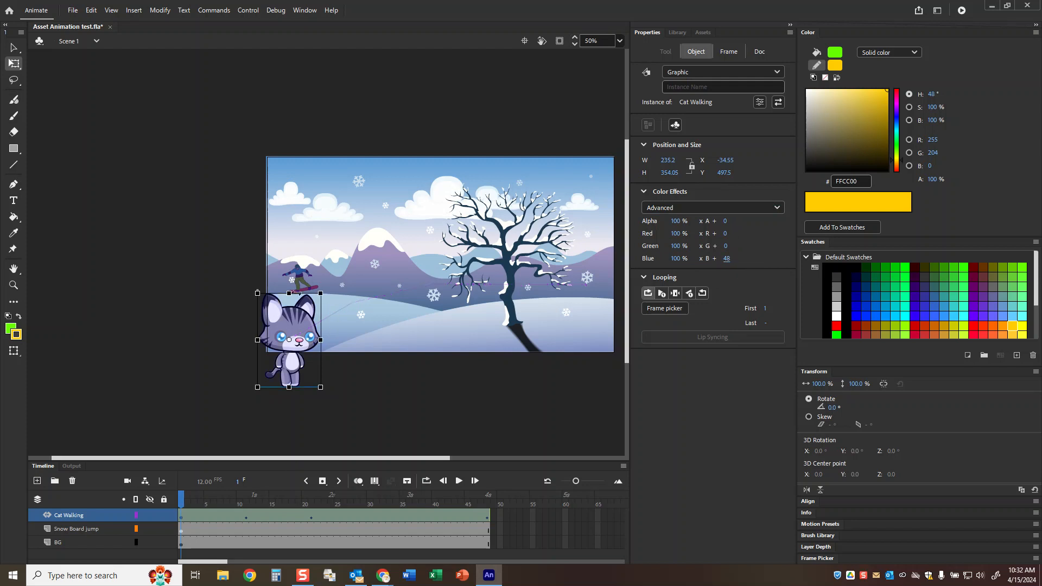
pyautogui.moveTo(181, 500); pyautogui.dragTo(48, 476)
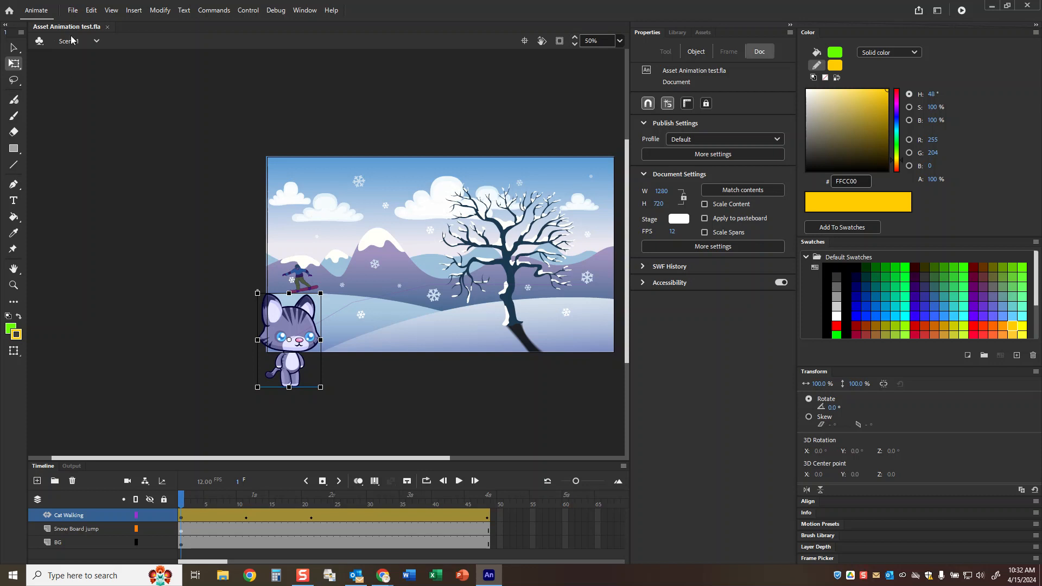
# Export the scene as an animated GIF 640 px wide, saved as Asset-Animation-test.gif in the Downloads folder.
pyautogui.click(73, 10)
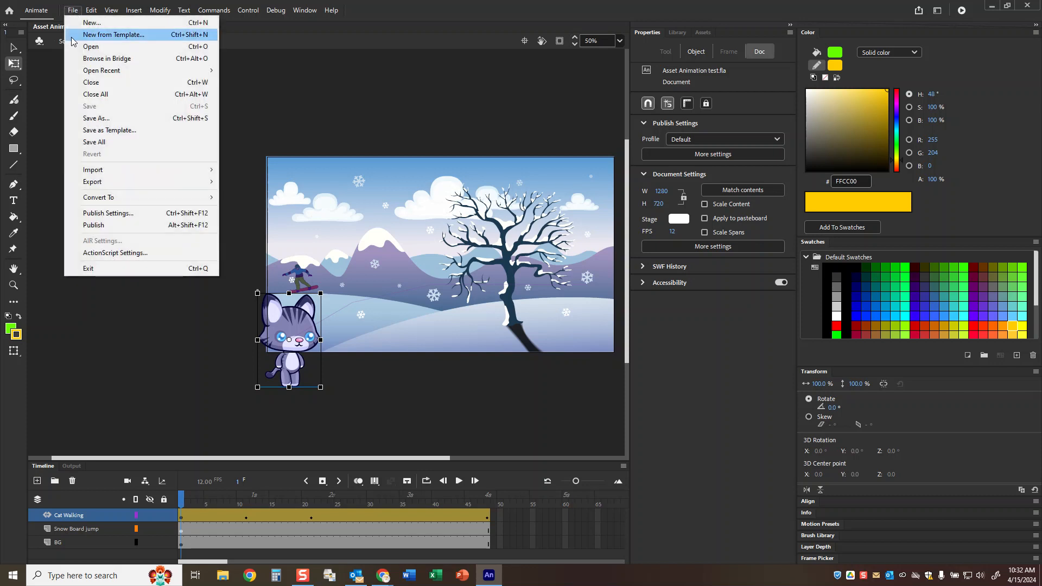
pyautogui.moveTo(97, 187)
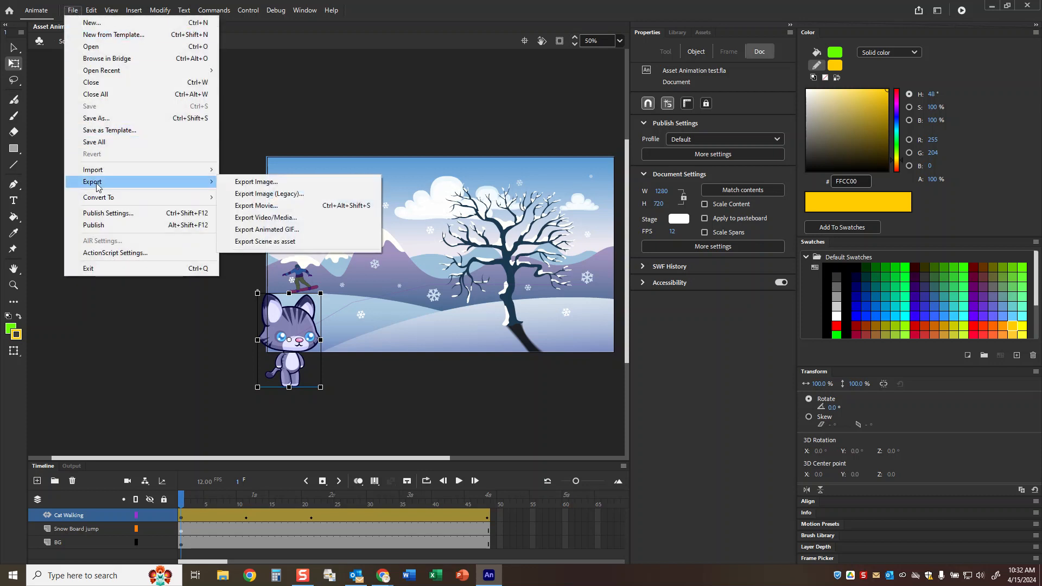
pyautogui.click(269, 230)
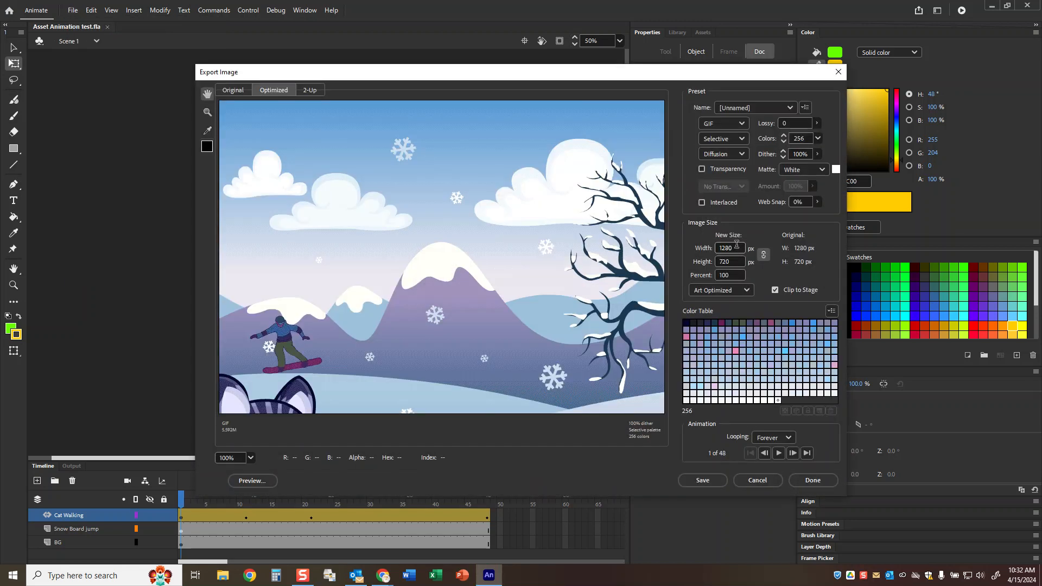
pyautogui.moveTo(739, 248); pyautogui.dragTo(687, 247)
pyautogui.write('640')
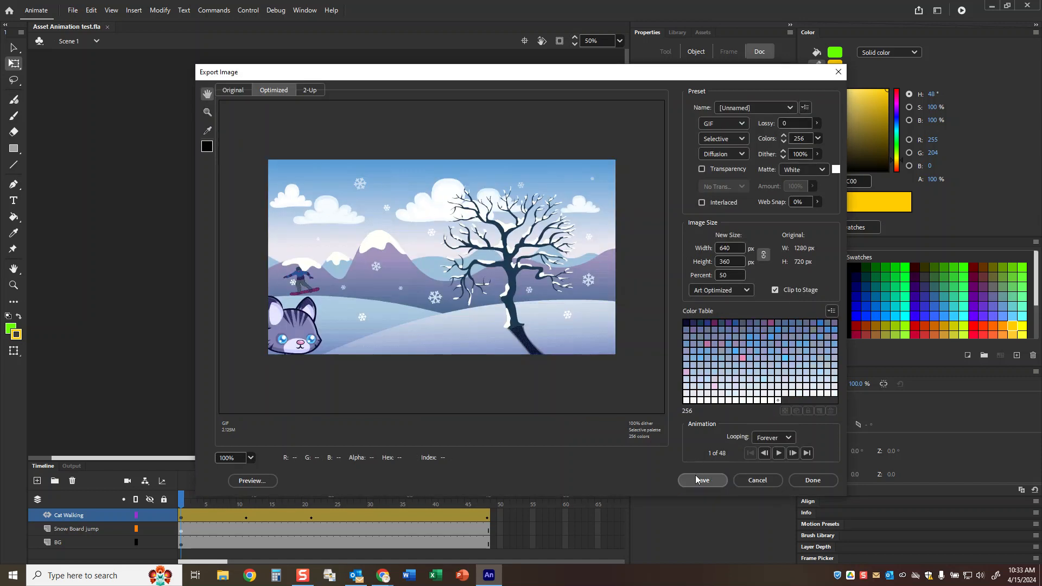
pyautogui.click(701, 481)
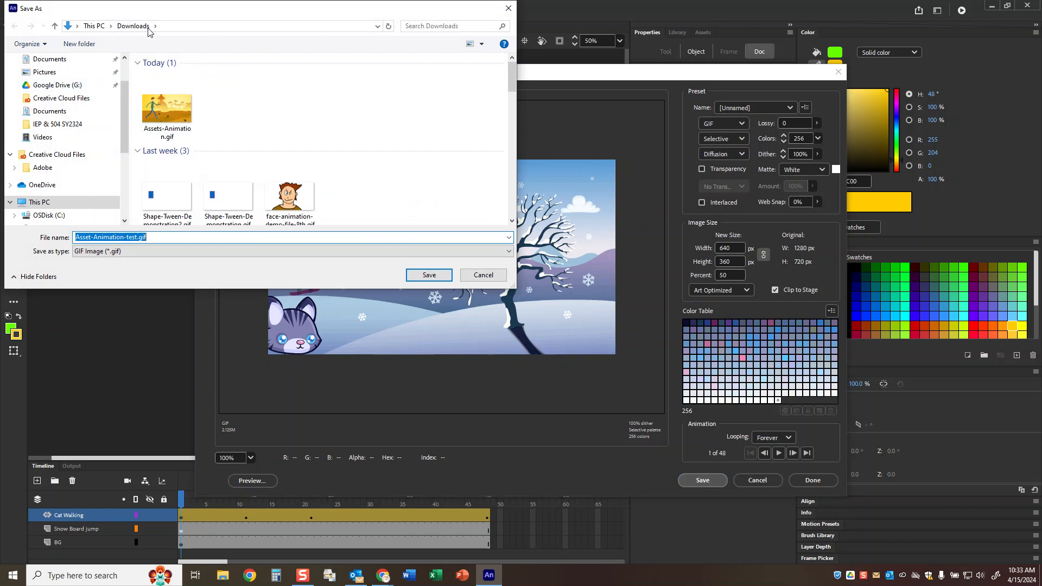
pyautogui.click(432, 276)
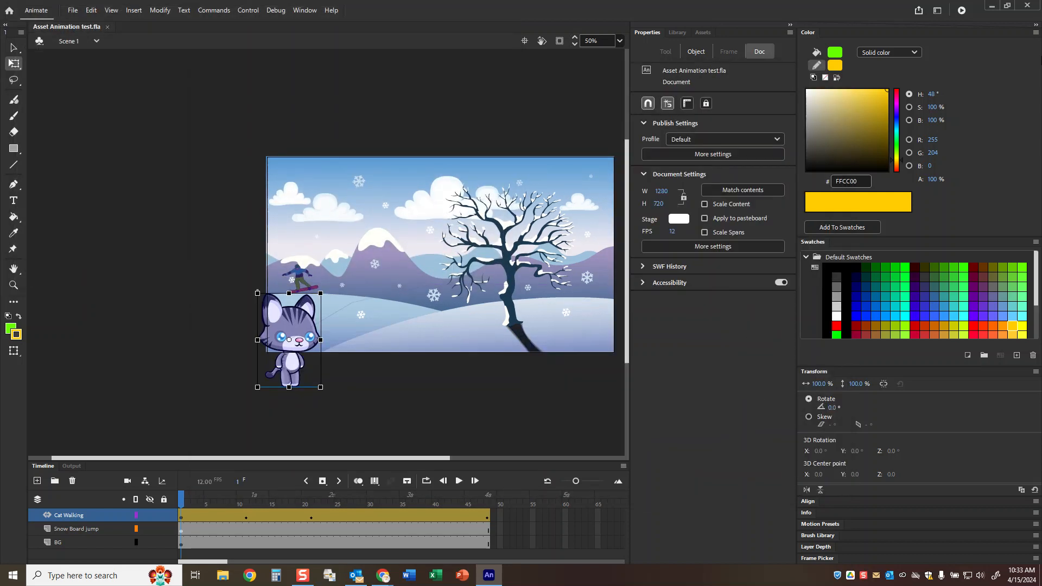
# Switch to the Google Slides agenda in Chrome, start inserting an image from the computer and browse to the Downloads folder.
pyautogui.click(995, 7)
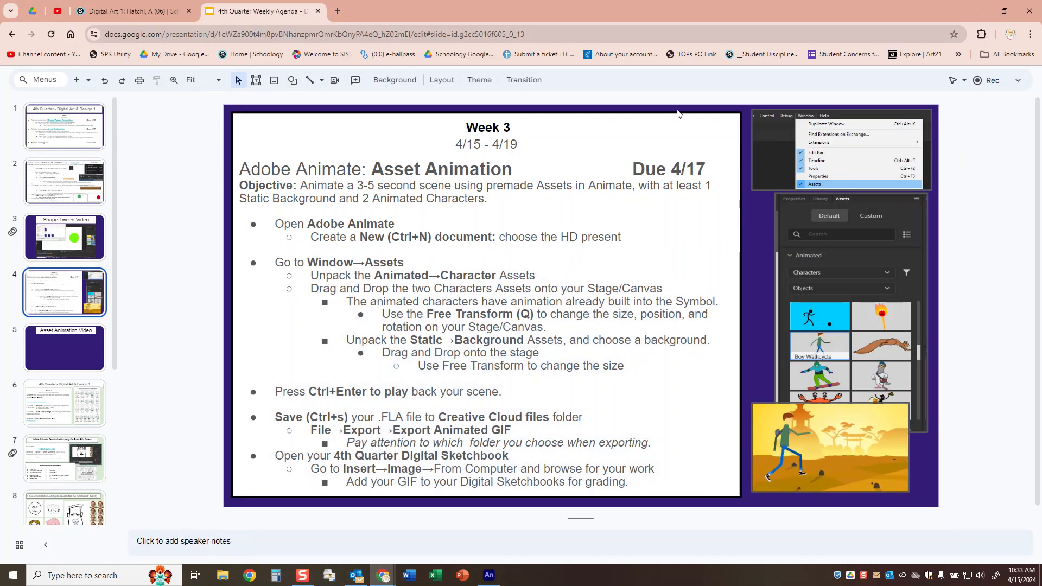
pyautogui.click(1018, 80)
pyautogui.click(113, 90)
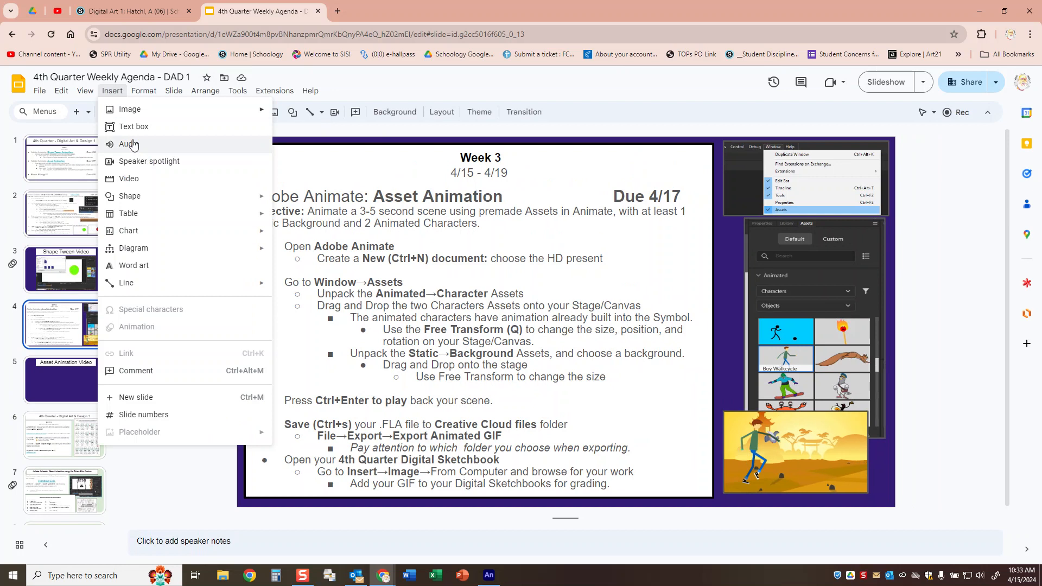
pyautogui.moveTo(137, 113)
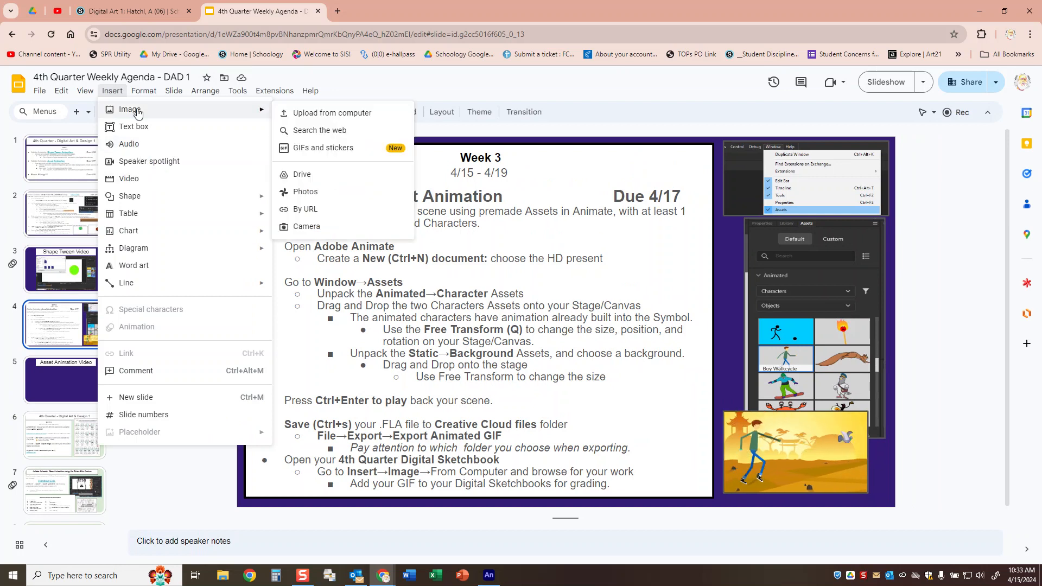
pyautogui.click(337, 115)
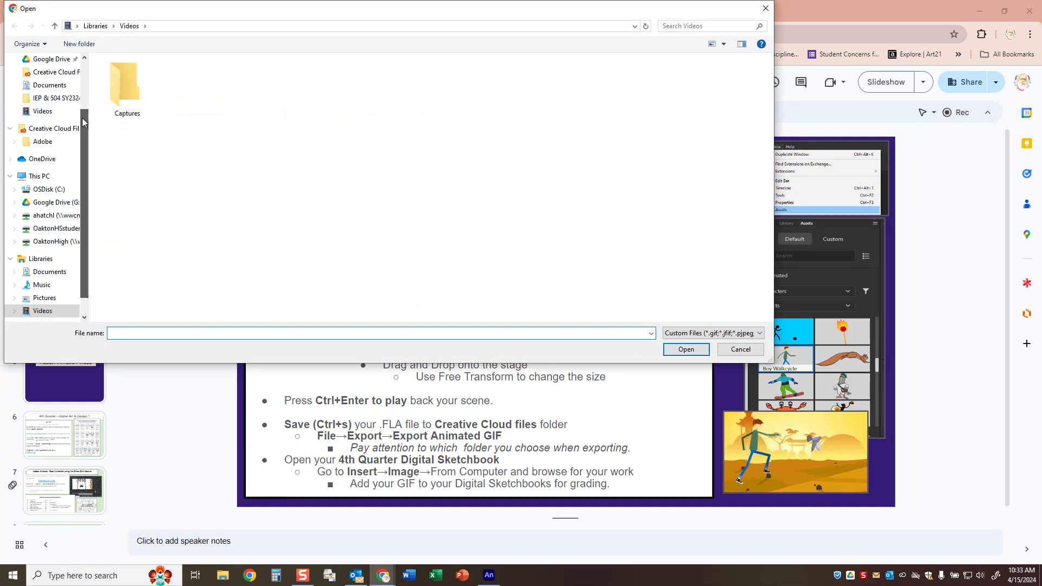
pyautogui.moveTo(83, 103); pyautogui.dragTo(83, 72)
pyautogui.click(45, 96)
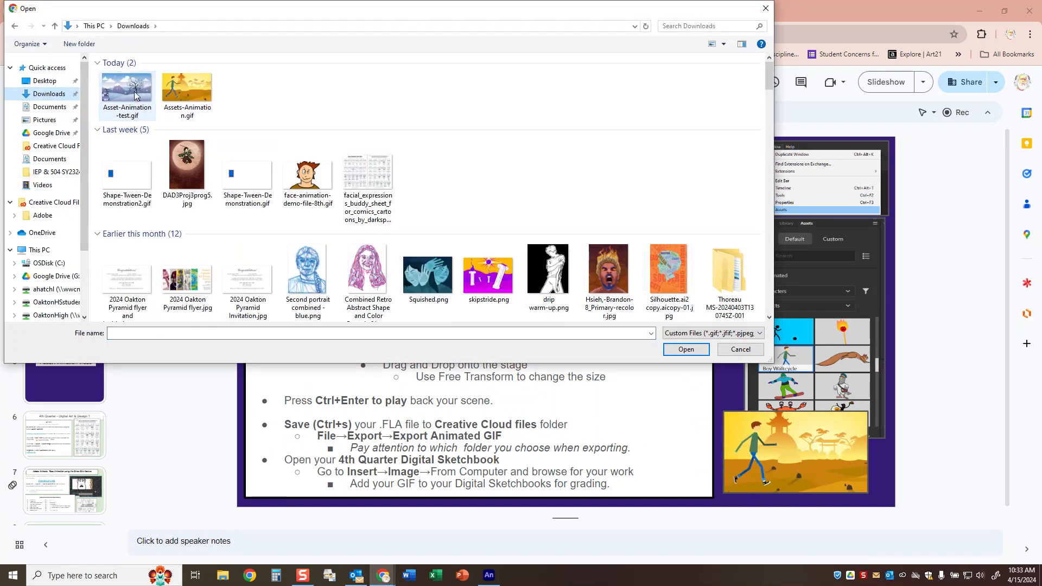